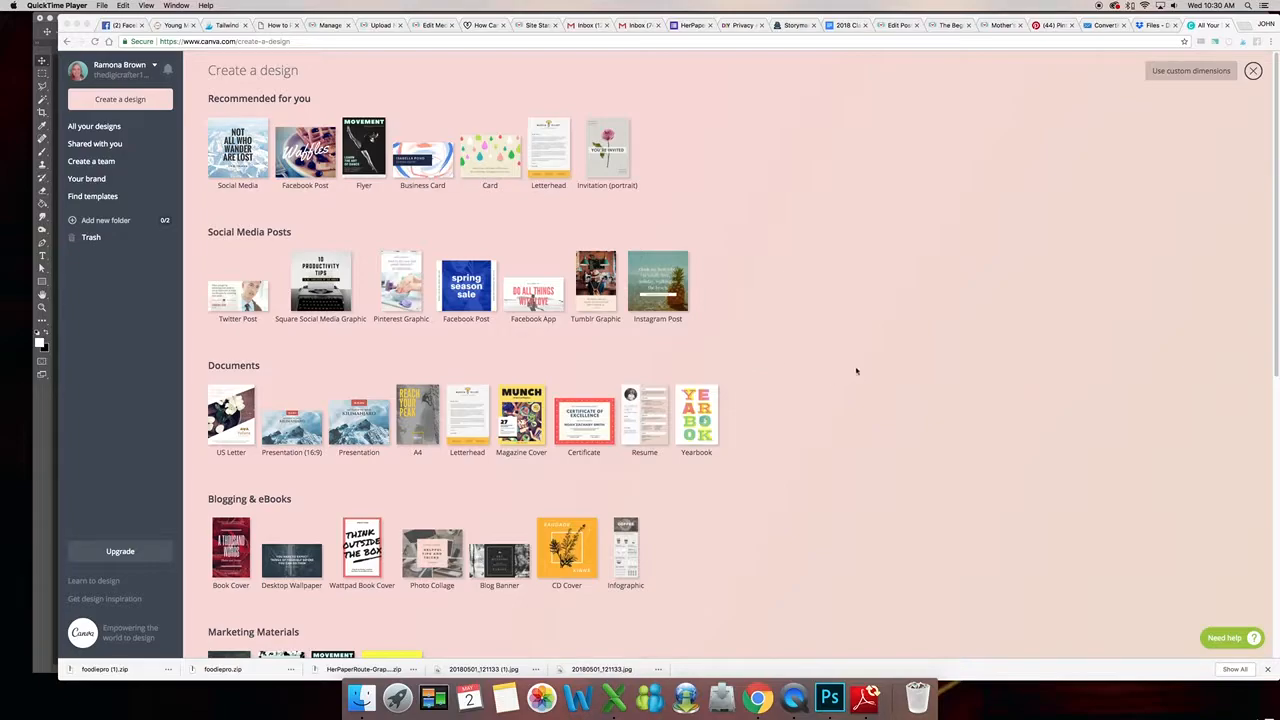
- Create a new design with custom dimensions of 3600 × 3600 px
{"action": "left_click", "coordinate": [118, 100]}
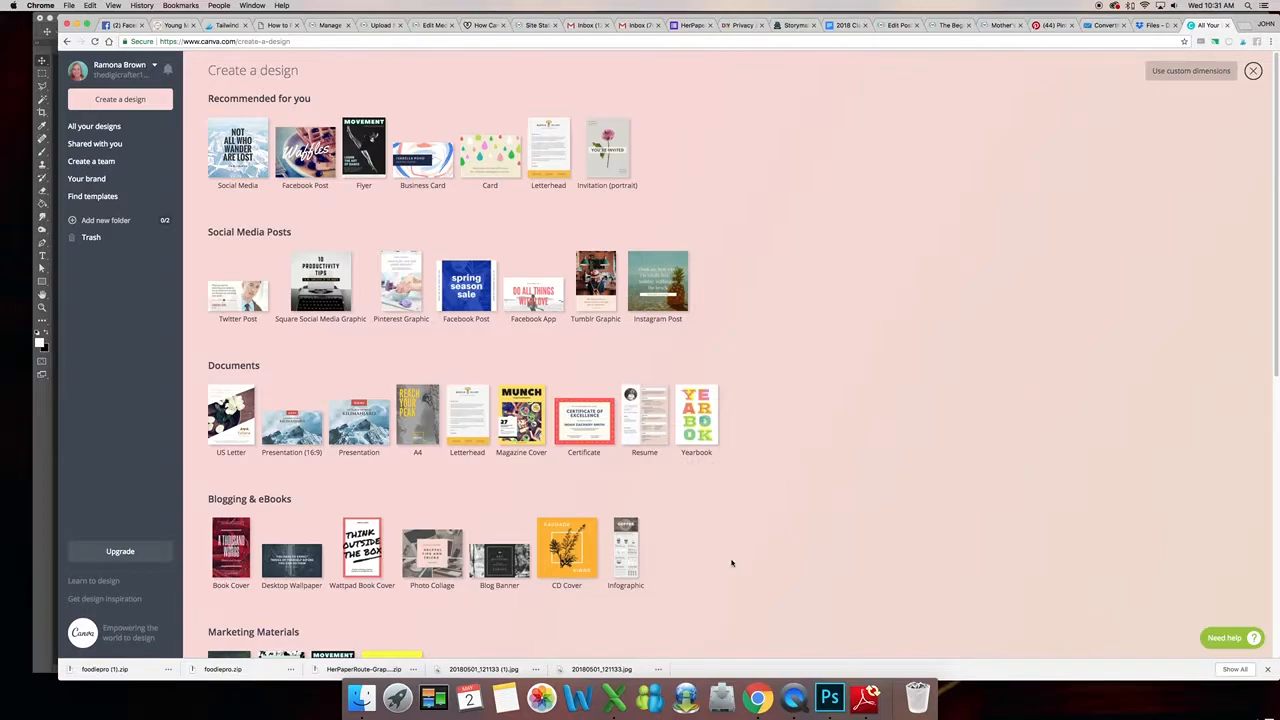
{"action": "left_click", "coordinate": [1180, 72]}
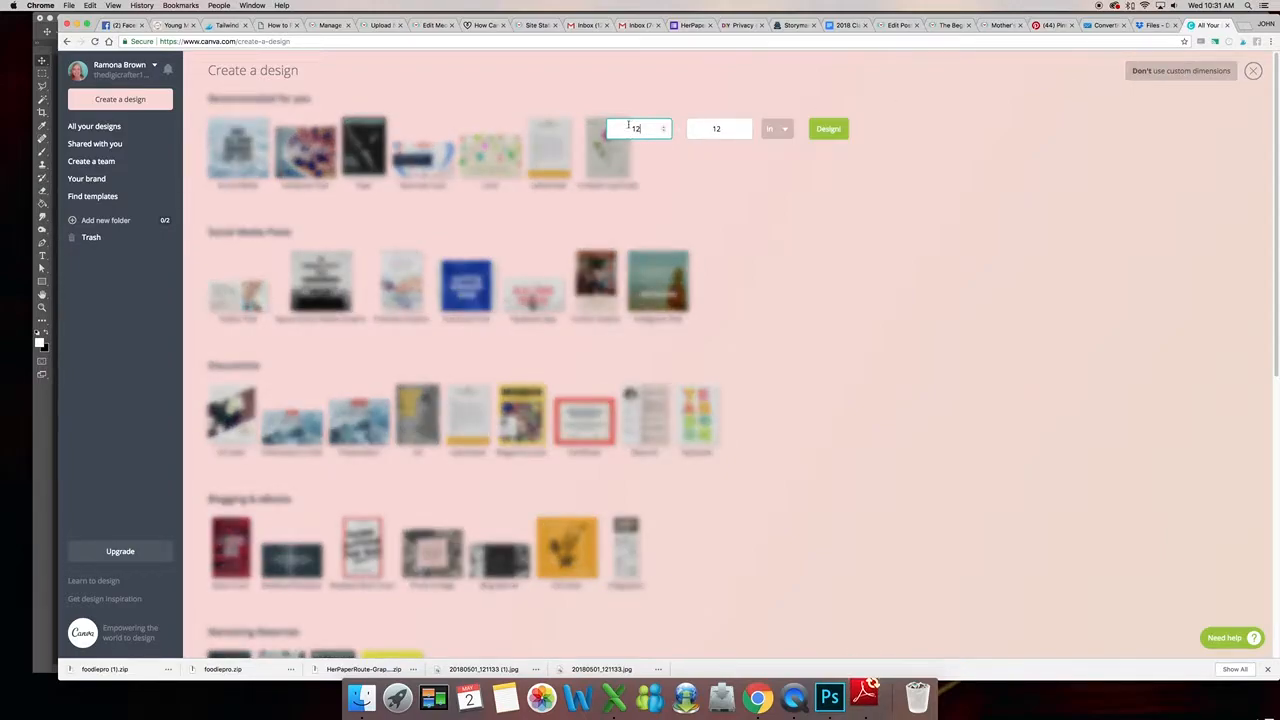
{"action": "left_click", "coordinate": [776, 129]}
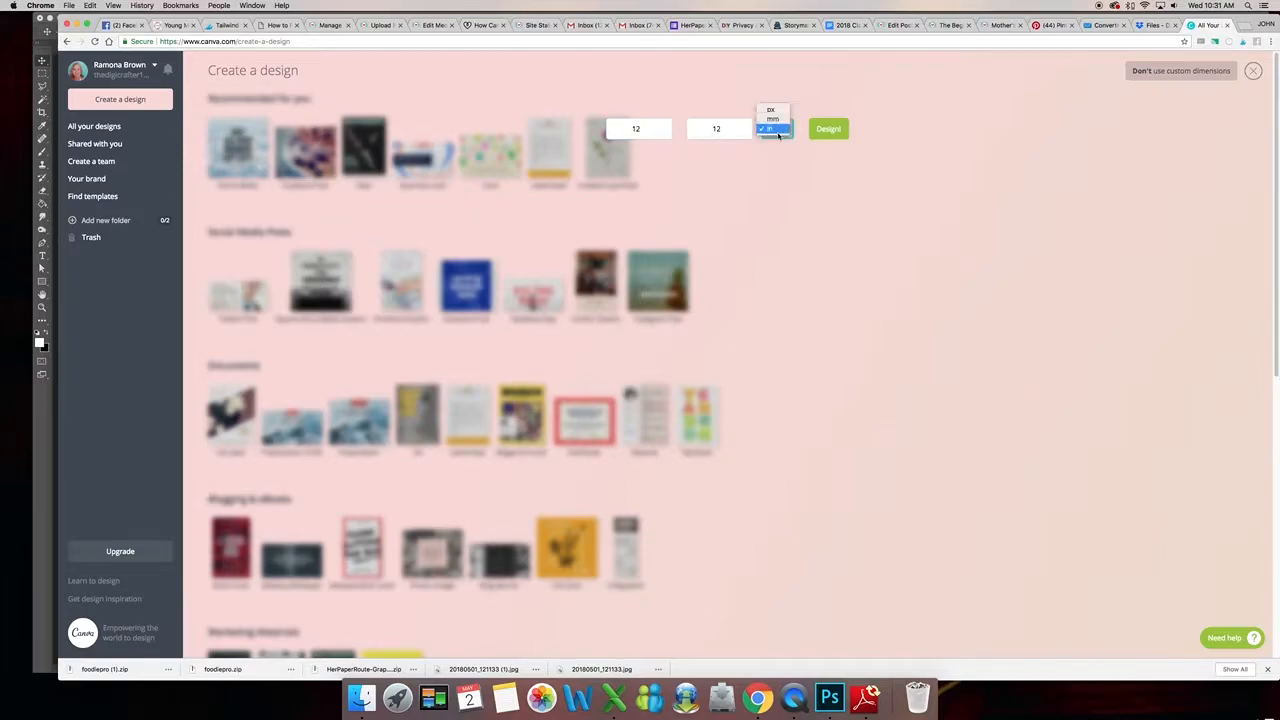
{"action": "left_click", "coordinate": [779, 130]}
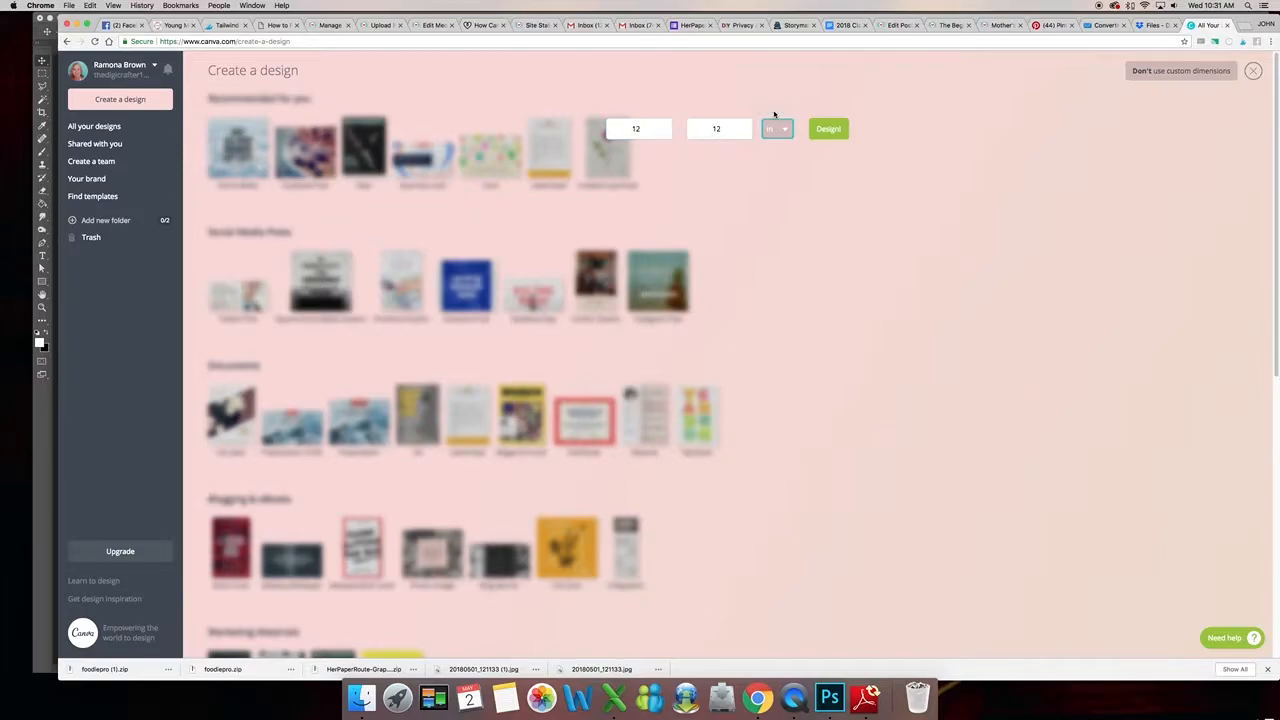
{"action": "left_click_drag", "start_coordinate": [646, 129], "coordinate": [625, 128]}
{"action": "type", "text": "3600"}
{"action": "key", "text": "Tab"}
{"action": "type", "text": "3600"}
{"action": "key", "text": "BackSpace"}
{"action": "key", "text": "BackSpace"}
{"action": "type", "text": "00"}
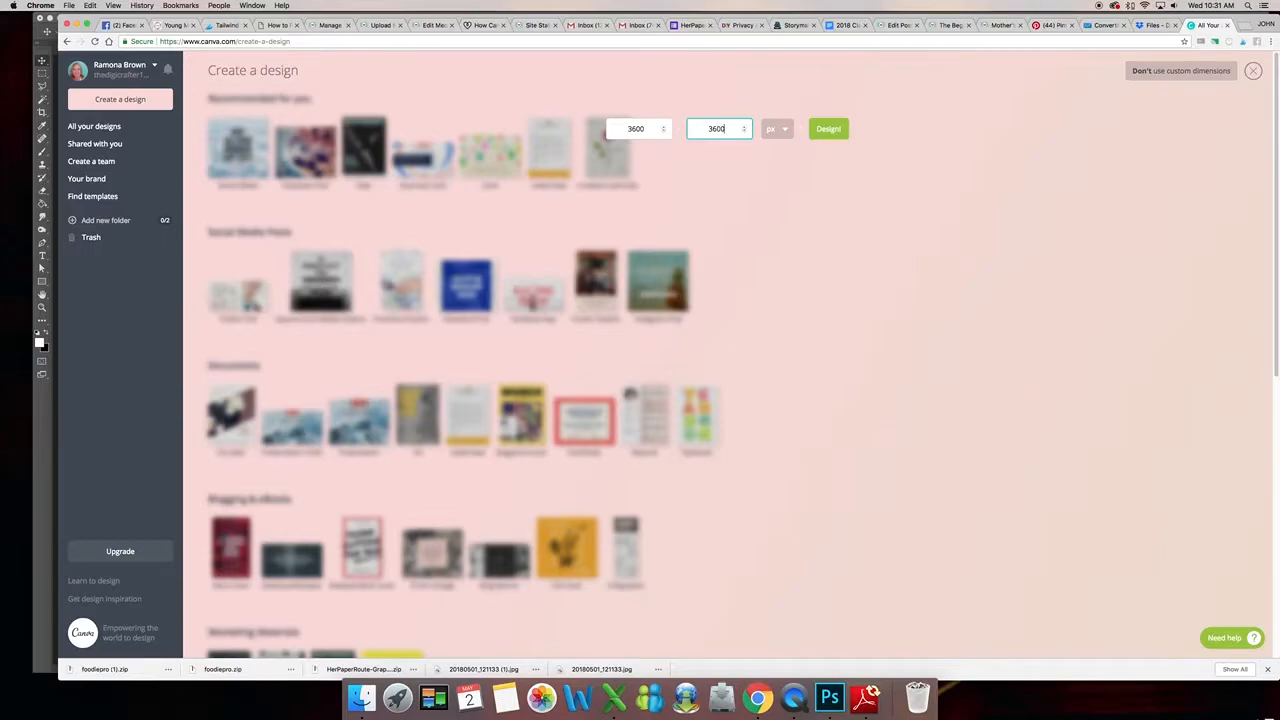
{"action": "left_click", "coordinate": [830, 131]}
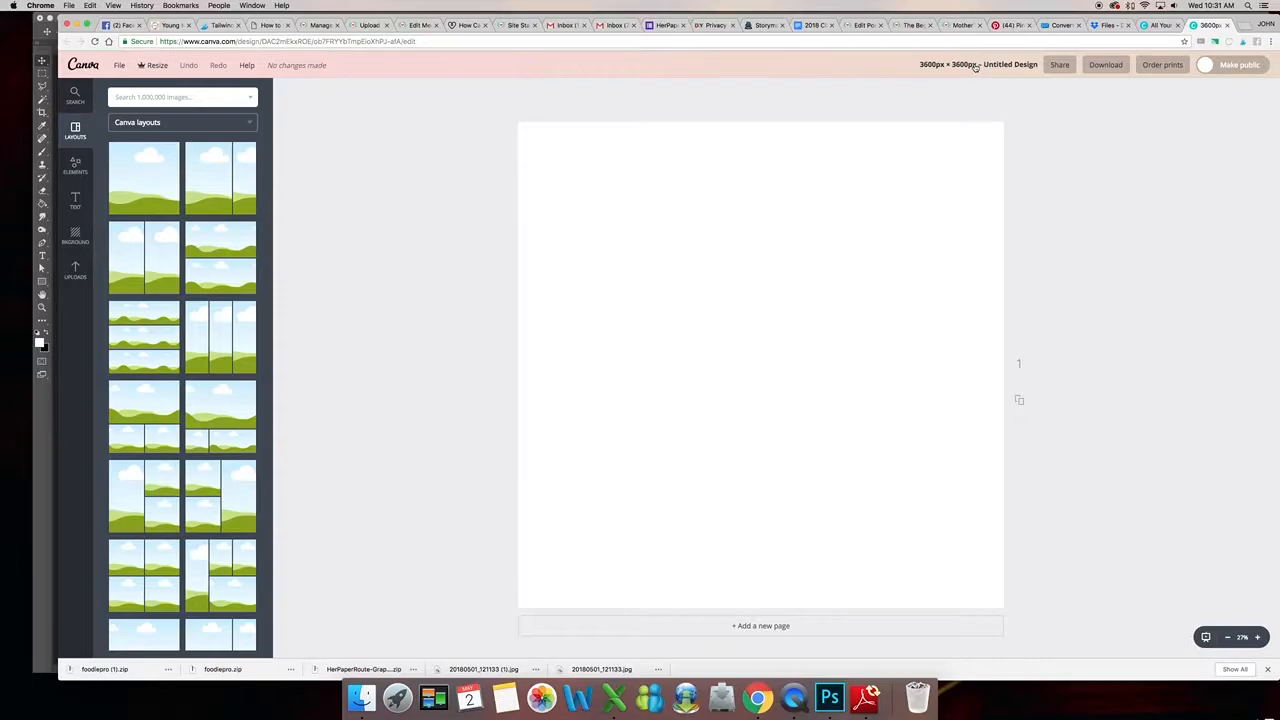
- Set the design title to Example Layout
{"action": "left_click", "coordinate": [976, 66]}
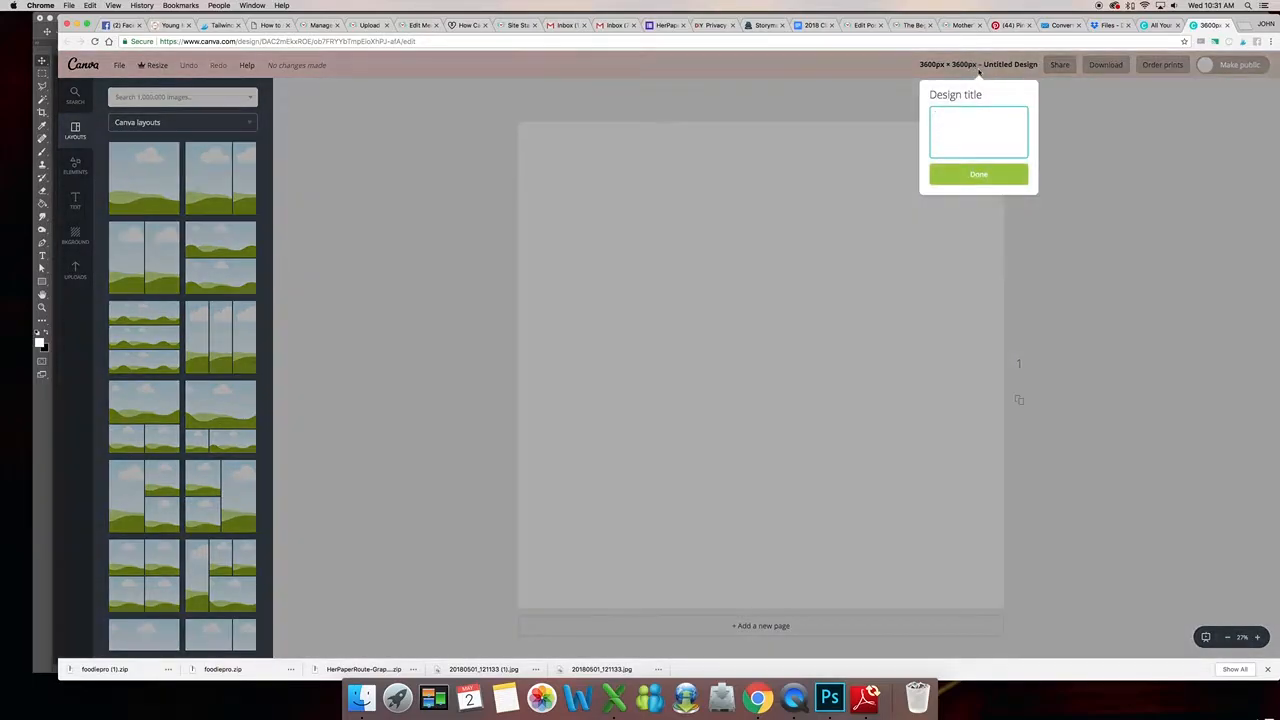
{"action": "type", "text": "Example Layout"}
{"action": "left_click", "coordinate": [1002, 176]}
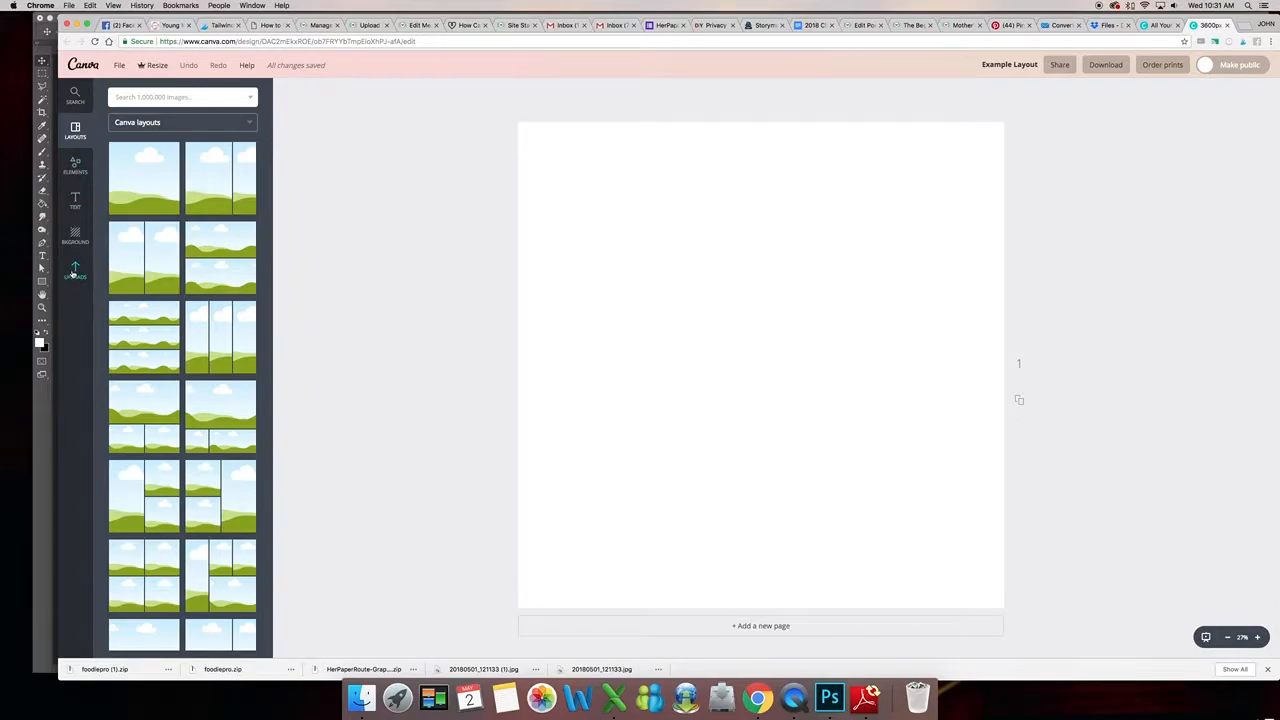
{"action": "left_click", "coordinate": [74, 270]}
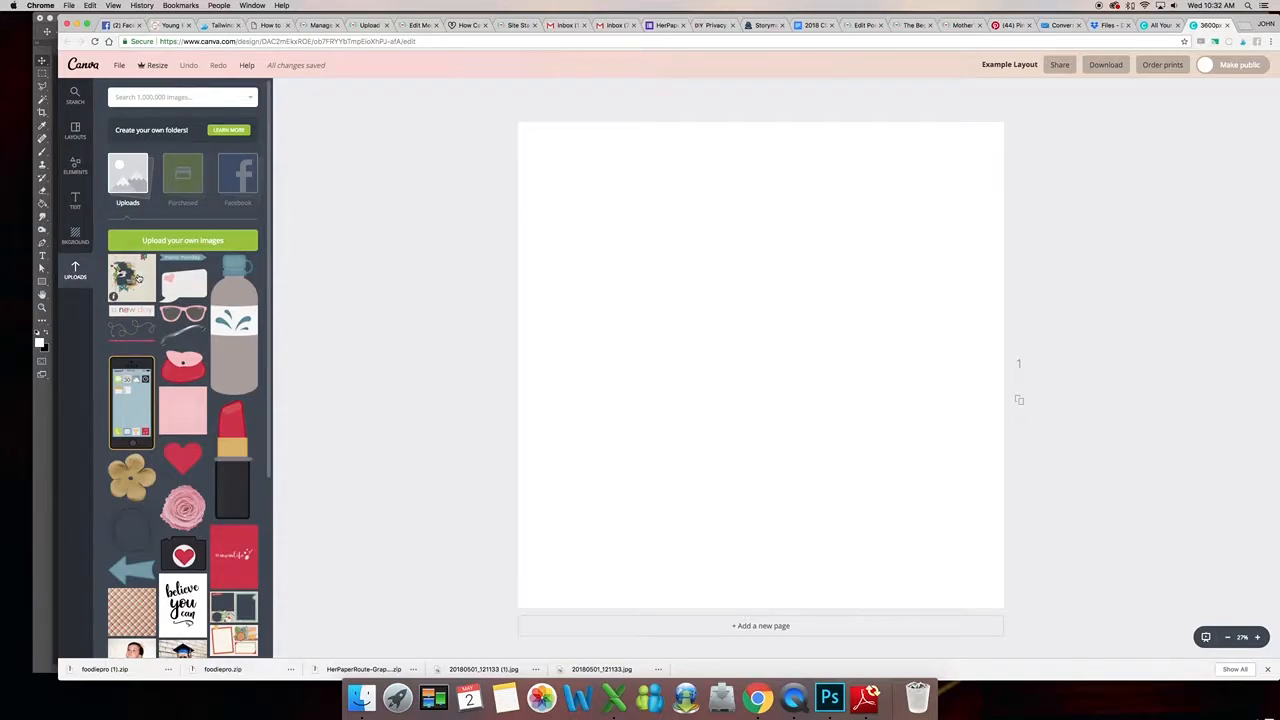
{"action": "left_click", "coordinate": [138, 279]}
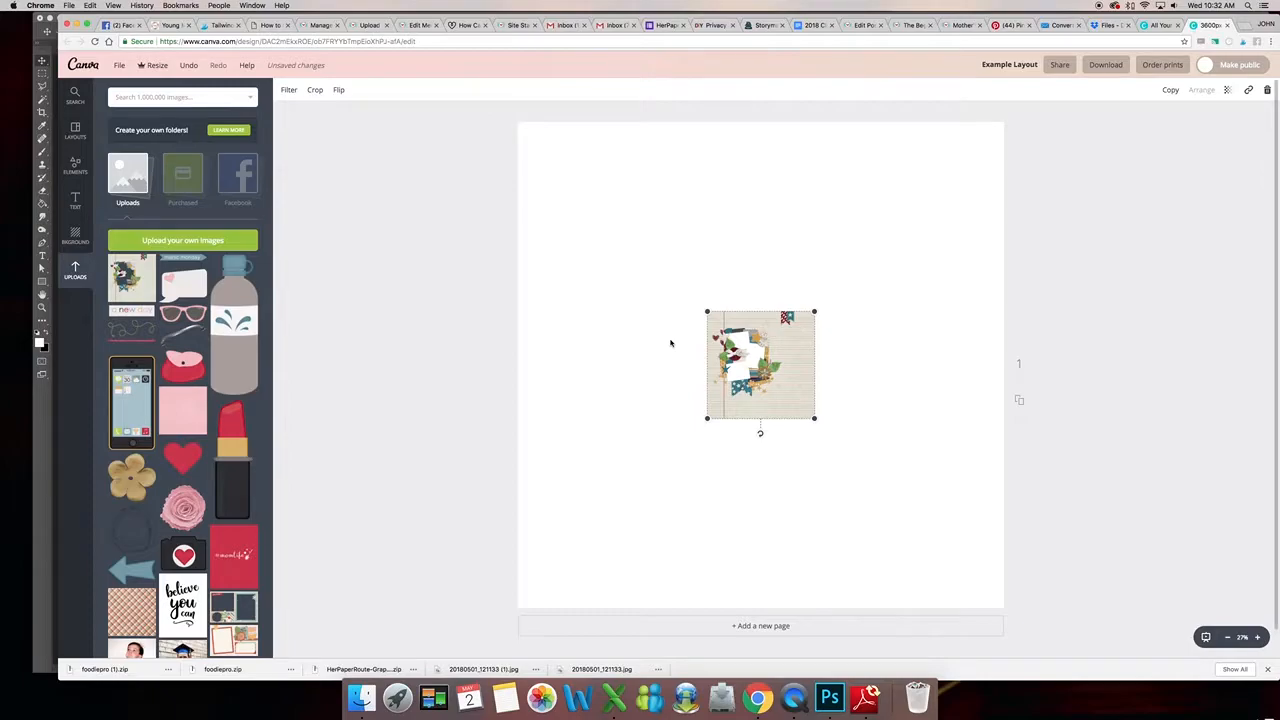
{"action": "key", "text": "Delete"}
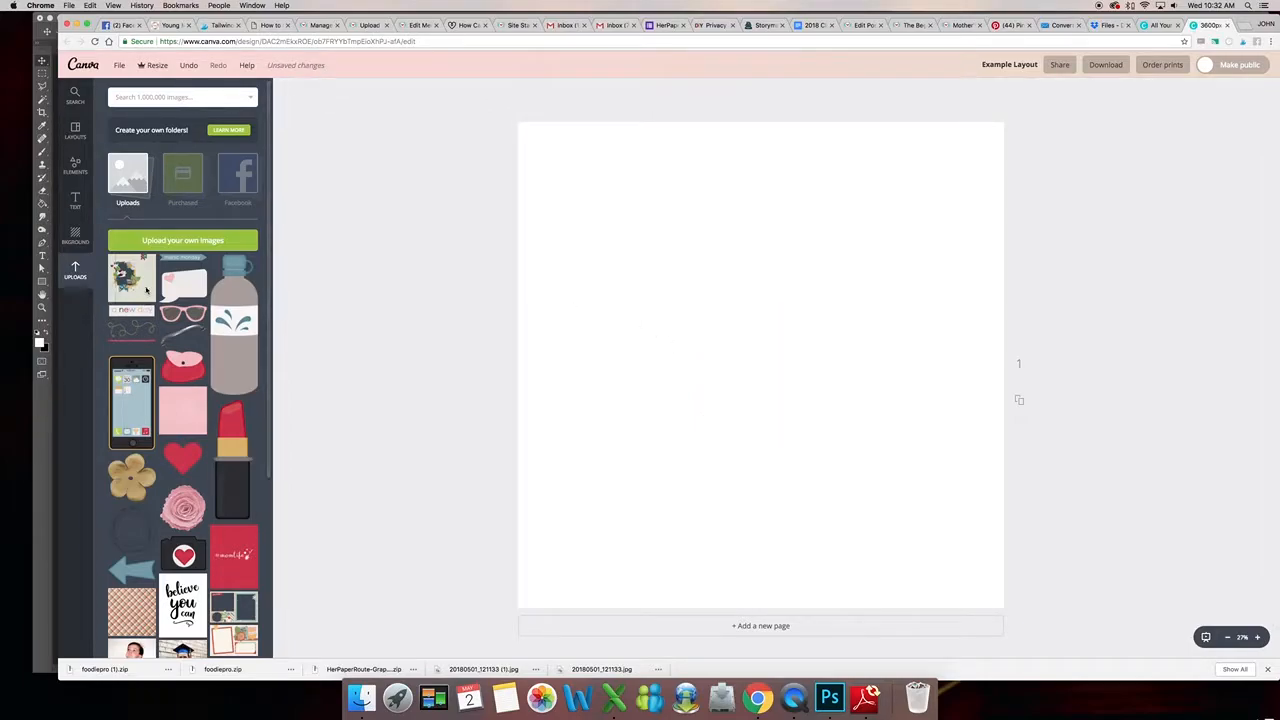
{"action": "left_click", "coordinate": [146, 290]}
{"action": "key", "text": "Delete"}
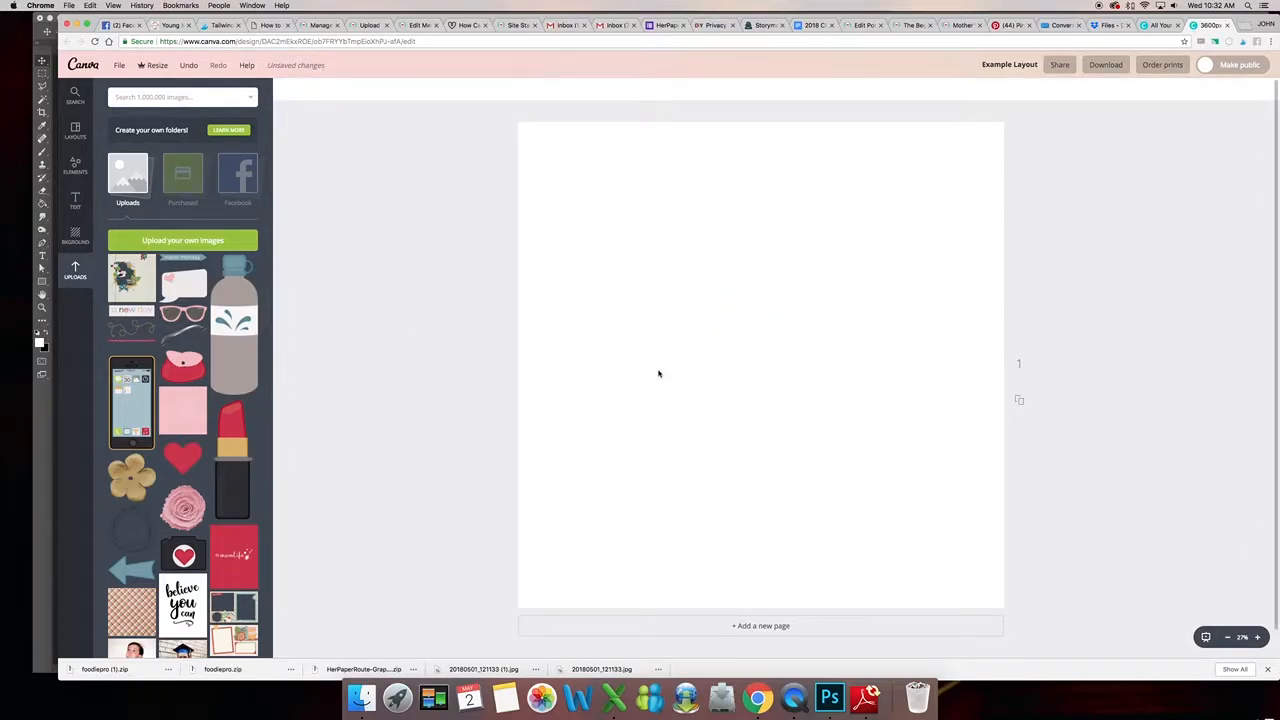
- Place the uploaded layout template image on the page and enlarge it to cover the whole page
{"action": "left_click_drag", "start_coordinate": [131, 278], "coordinate": [730, 285]}
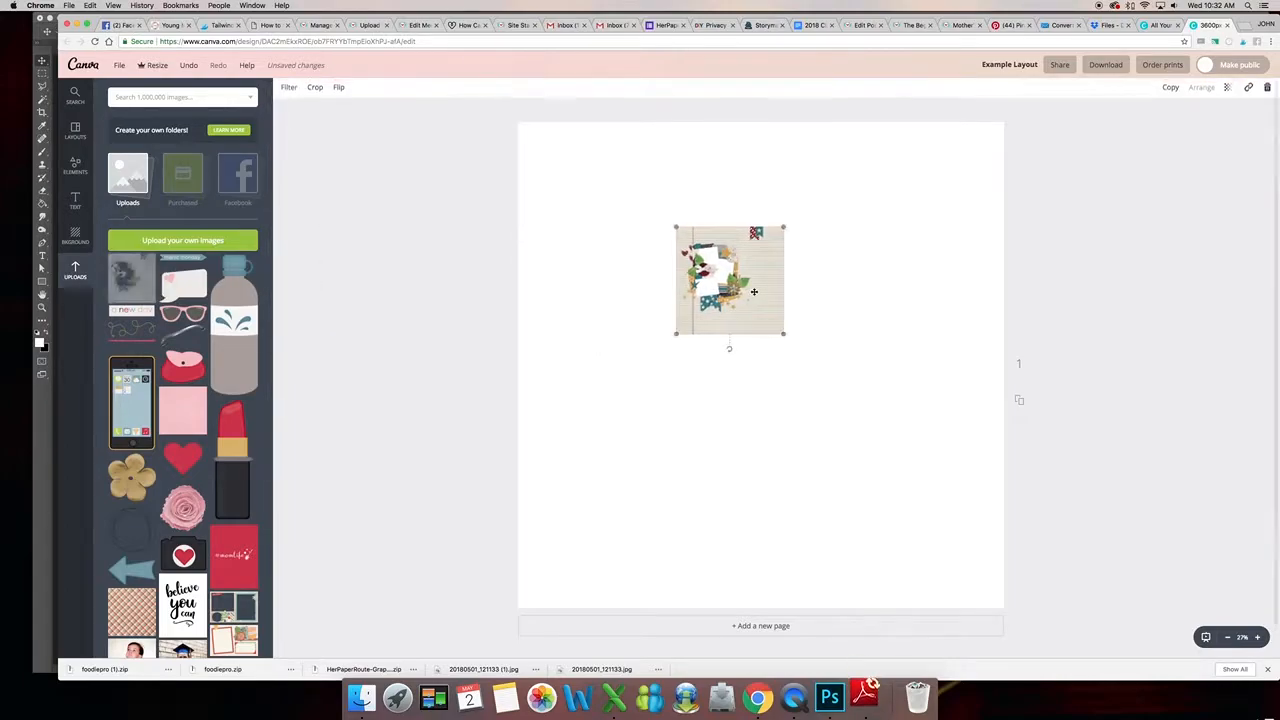
{"action": "left_click_drag", "start_coordinate": [786, 334], "coordinate": [966, 566]}
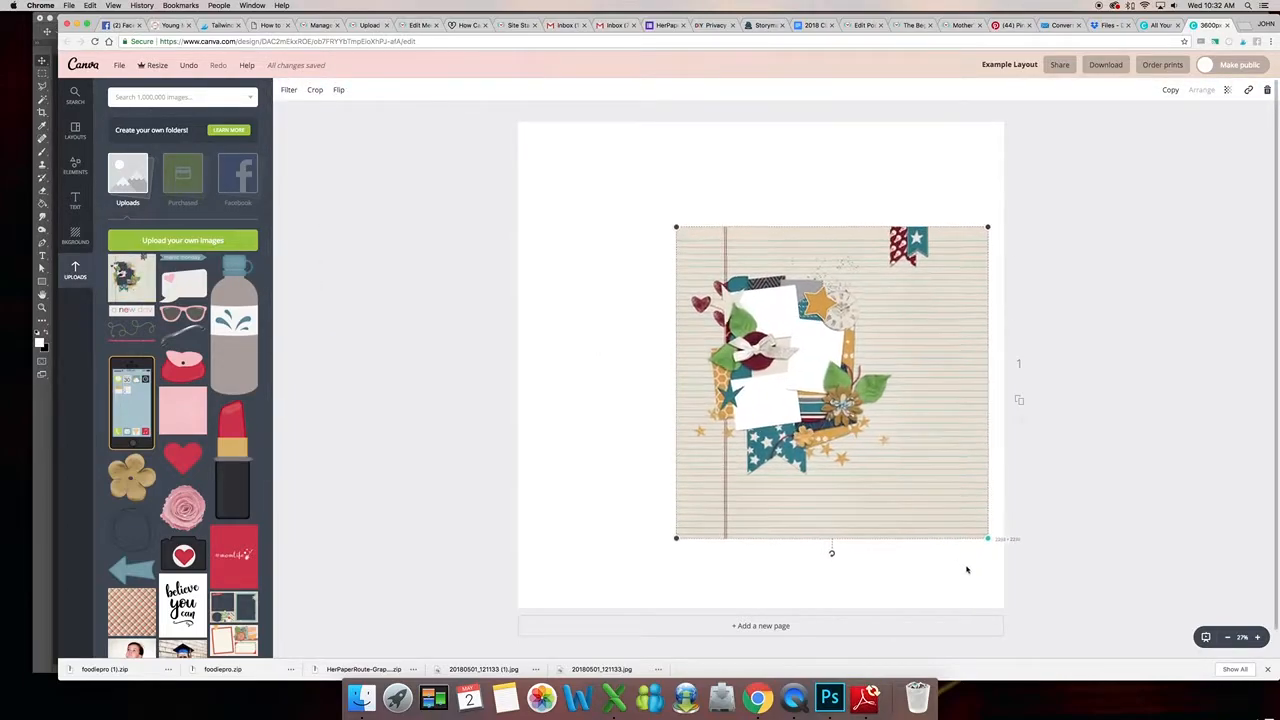
{"action": "left_click_drag", "start_coordinate": [676, 229], "coordinate": [544, 159]}
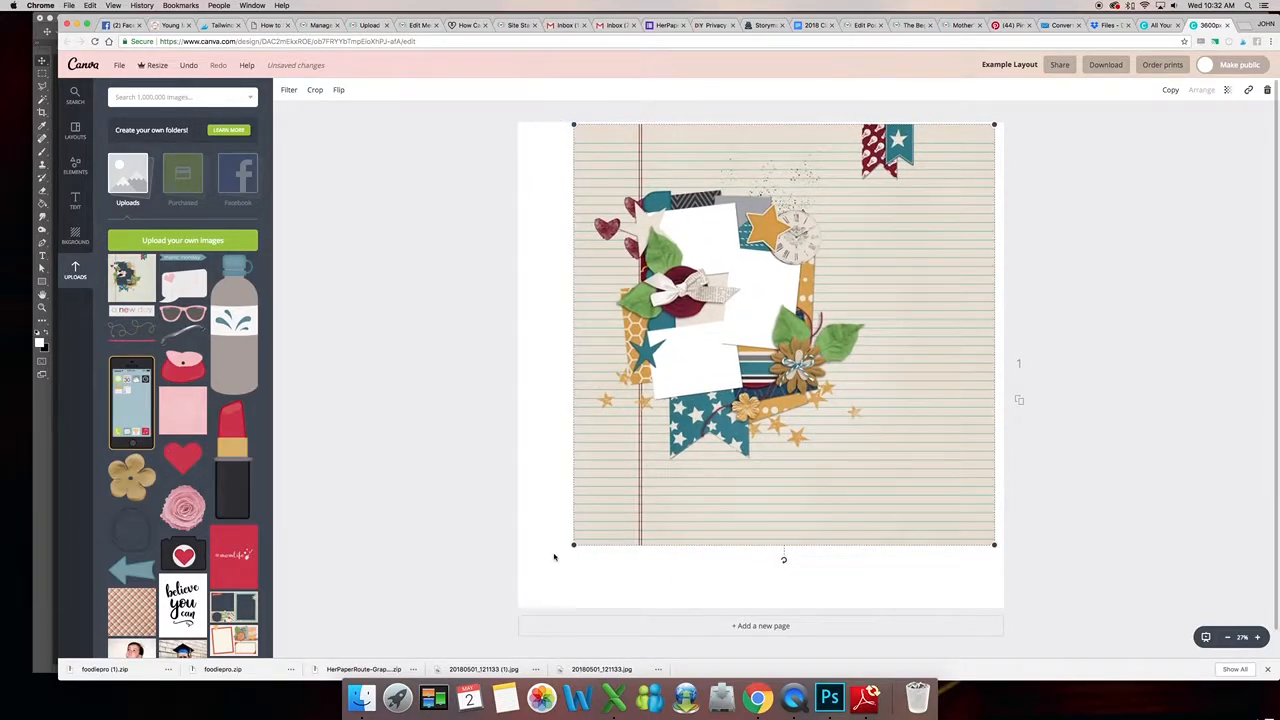
{"action": "left_click_drag", "start_coordinate": [573, 544], "coordinate": [524, 592]}
{"action": "left_click_drag", "start_coordinate": [813, 513], "coordinate": [808, 528]}
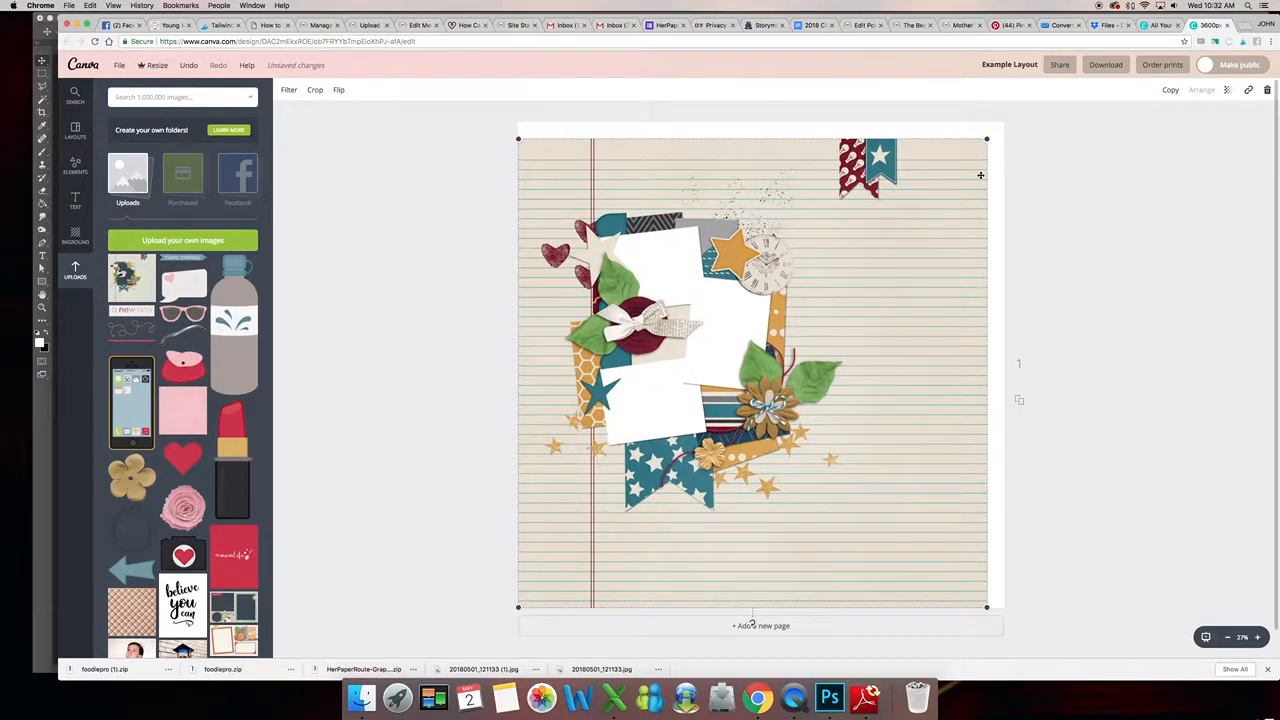
{"action": "left_click_drag", "start_coordinate": [987, 139], "coordinate": [1003, 122]}
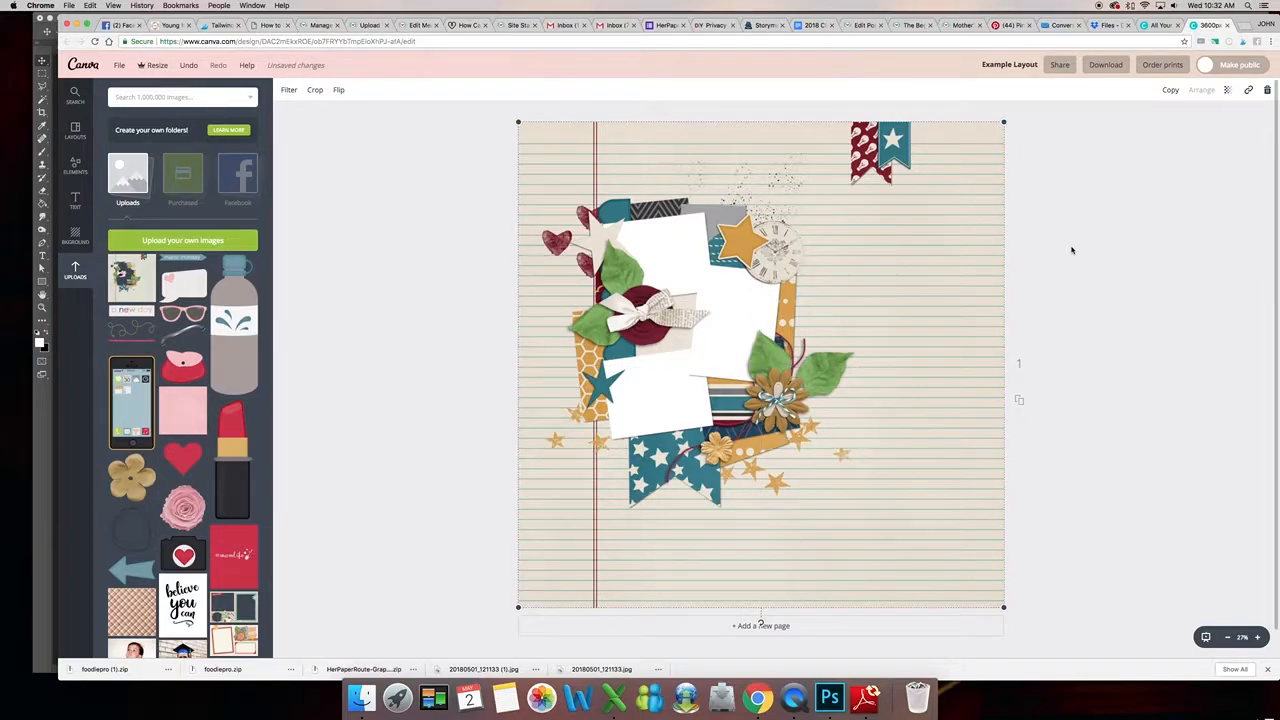
- Add the graduation photo from uploads, then resize, tilt and position it over the layout's lower photo frame
{"action": "left_click", "coordinate": [360, 303]}
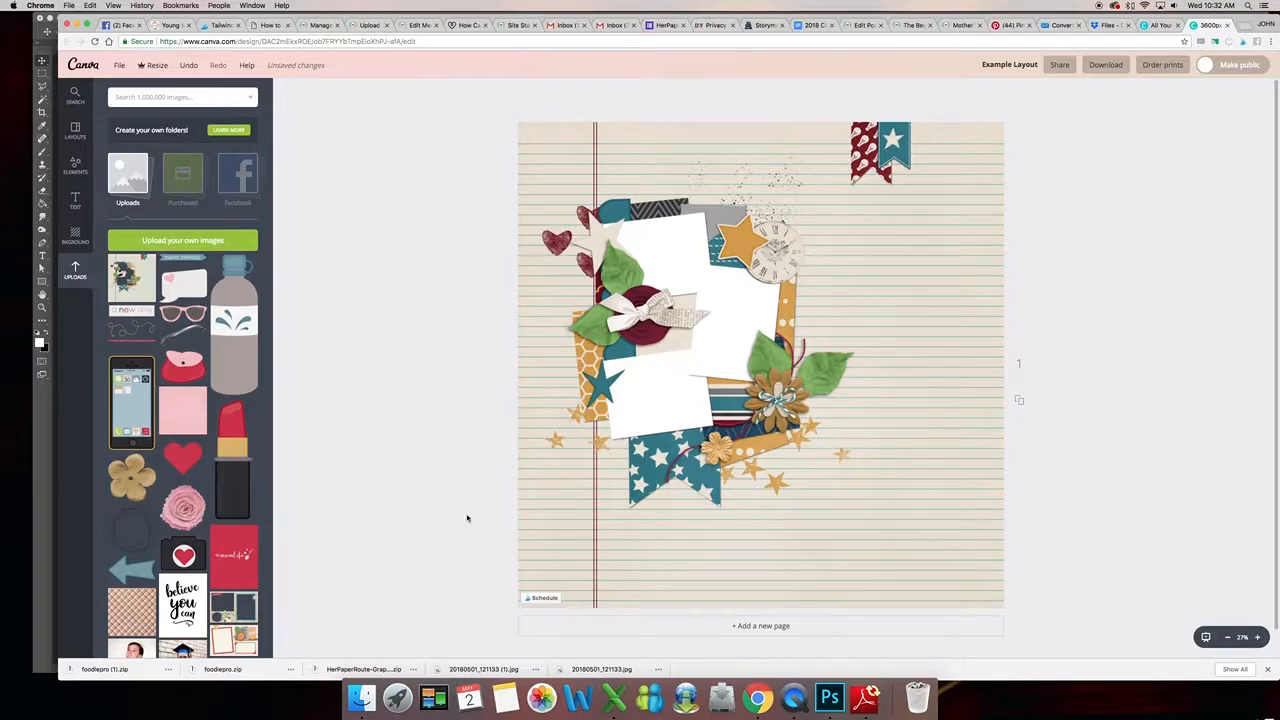
{"action": "scroll", "coordinate": [121, 547], "scroll_direction": "down", "scroll_amount": 2}
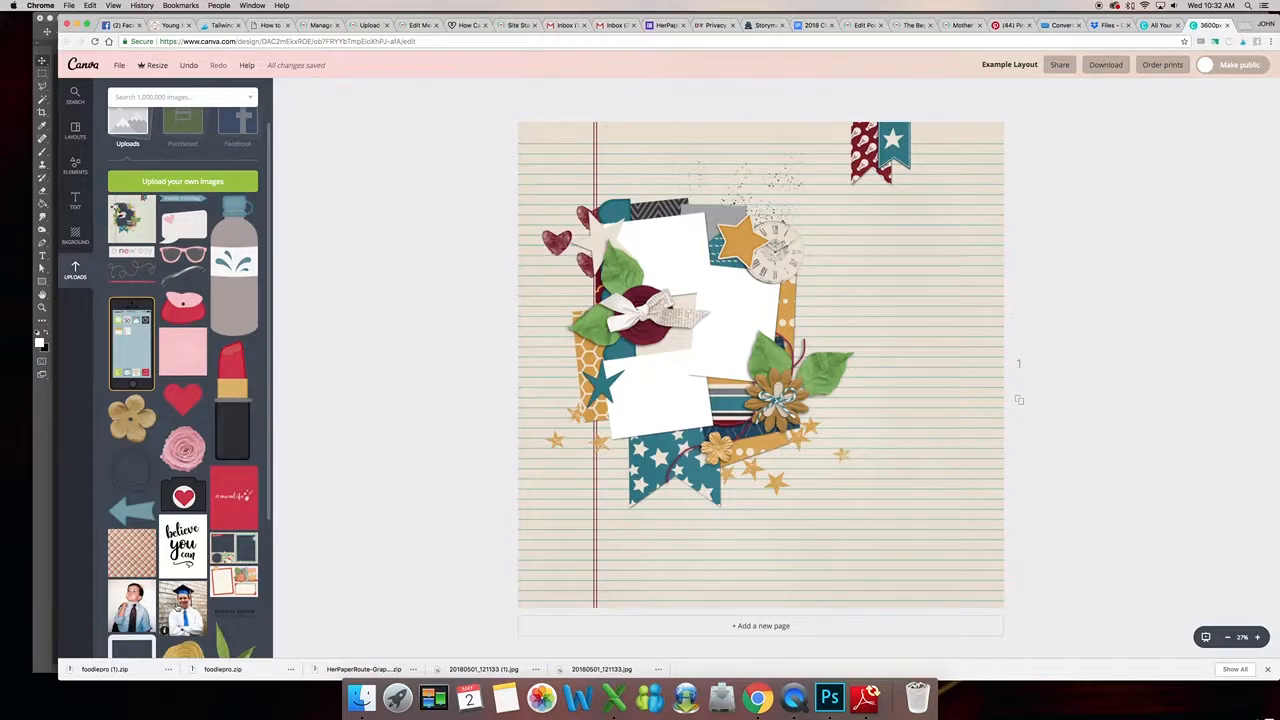
{"action": "left_click", "coordinate": [165, 630]}
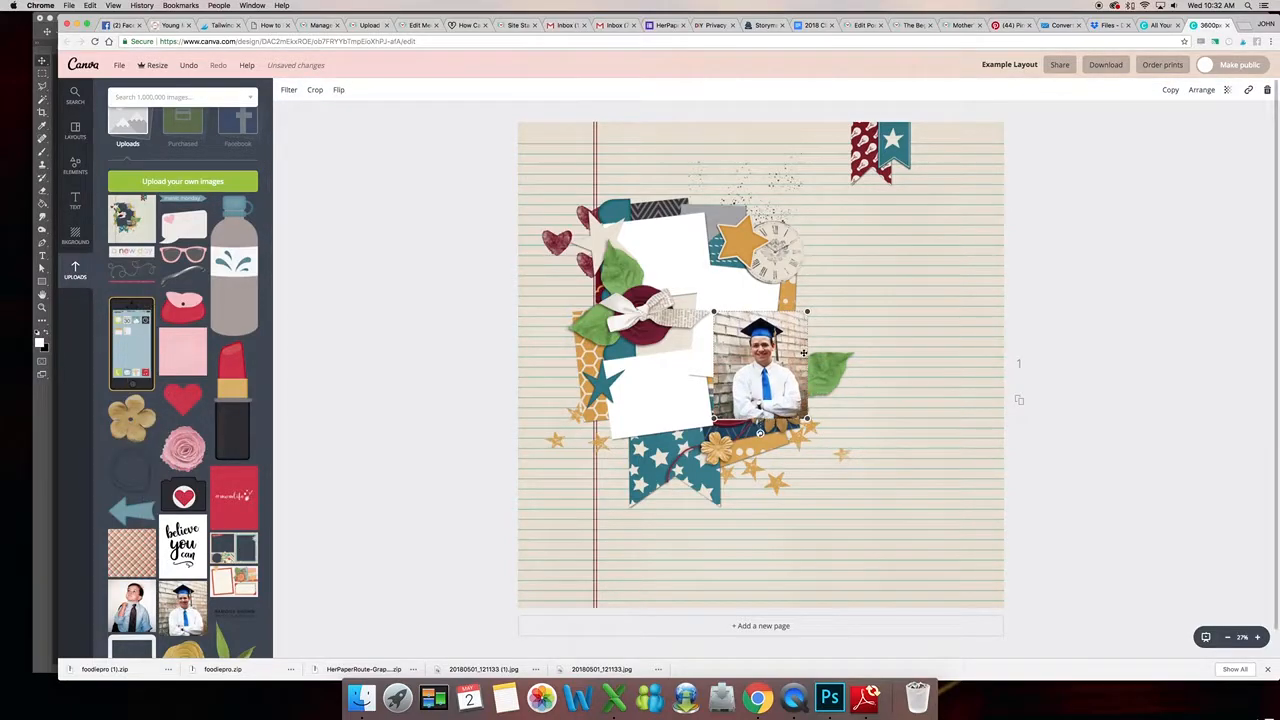
{"action": "left_click_drag", "start_coordinate": [793, 340], "coordinate": [678, 382]}
{"action": "left_click_drag", "start_coordinate": [647, 477], "coordinate": [717, 464]}
{"action": "left_click_drag", "start_coordinate": [667, 419], "coordinate": [678, 448]}
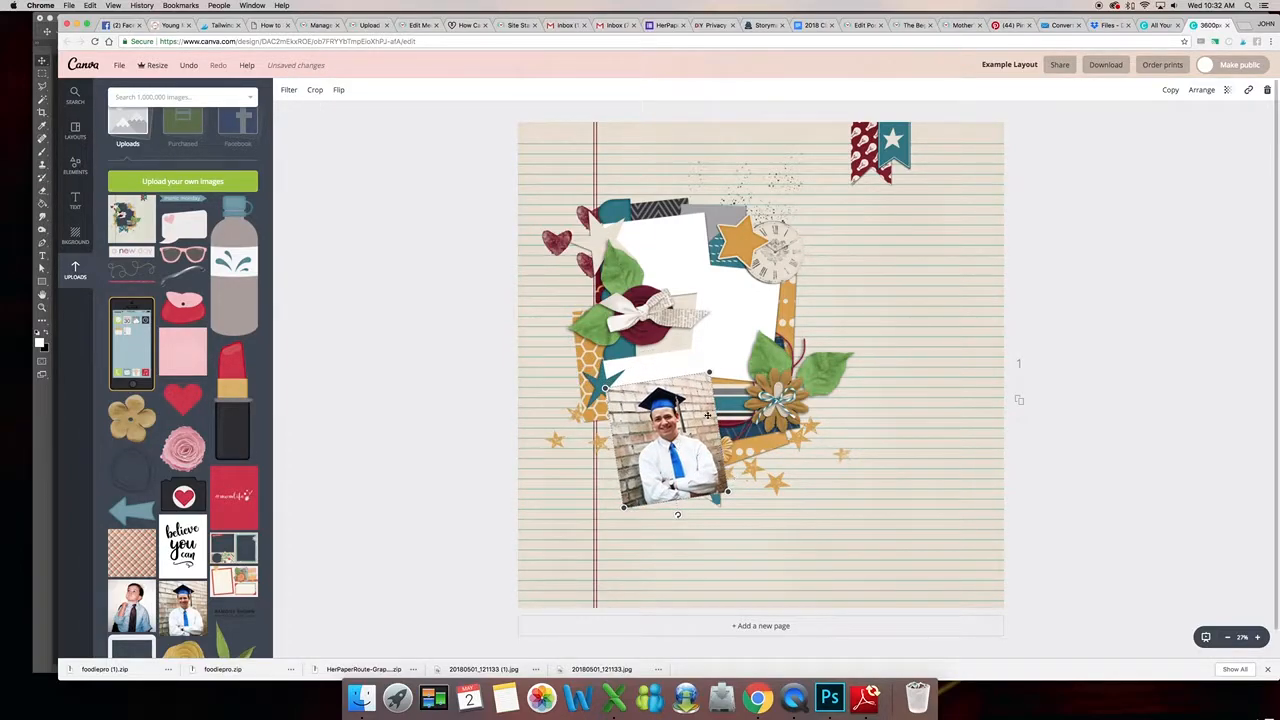
{"action": "left_click_drag", "start_coordinate": [707, 414], "coordinate": [712, 441]}
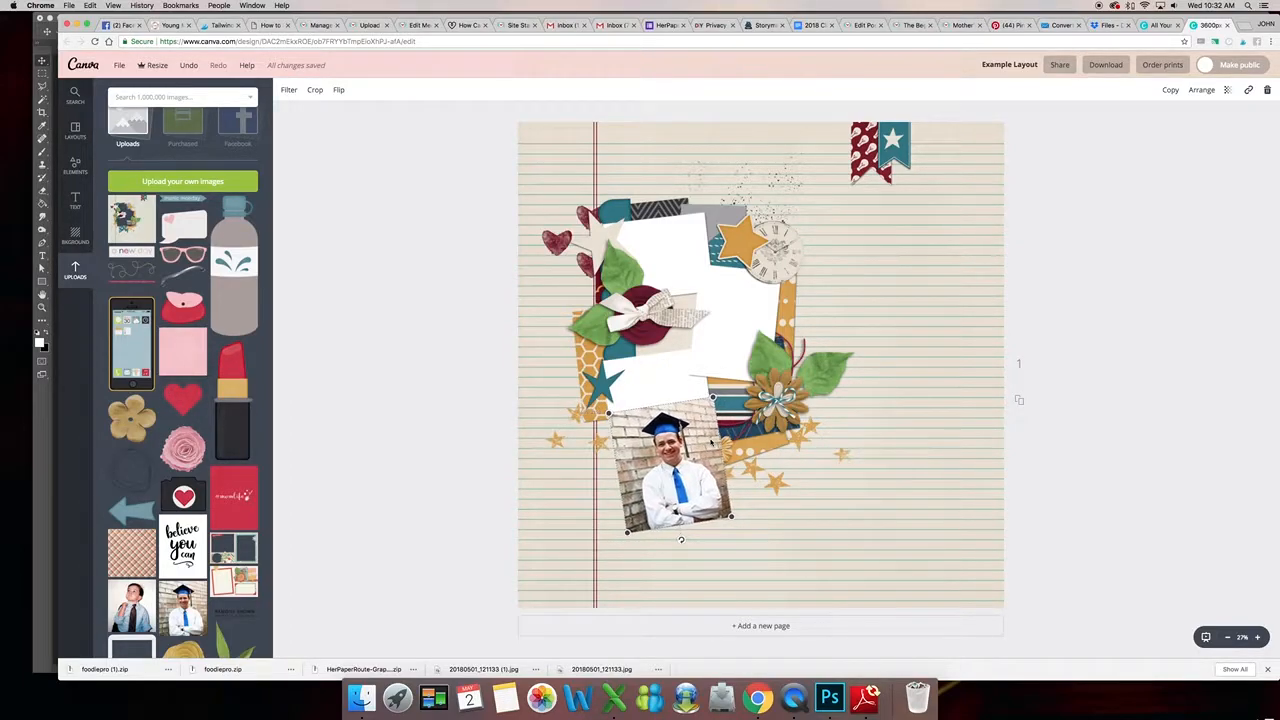
{"action": "left_click_drag", "start_coordinate": [732, 516], "coordinate": [680, 437]}
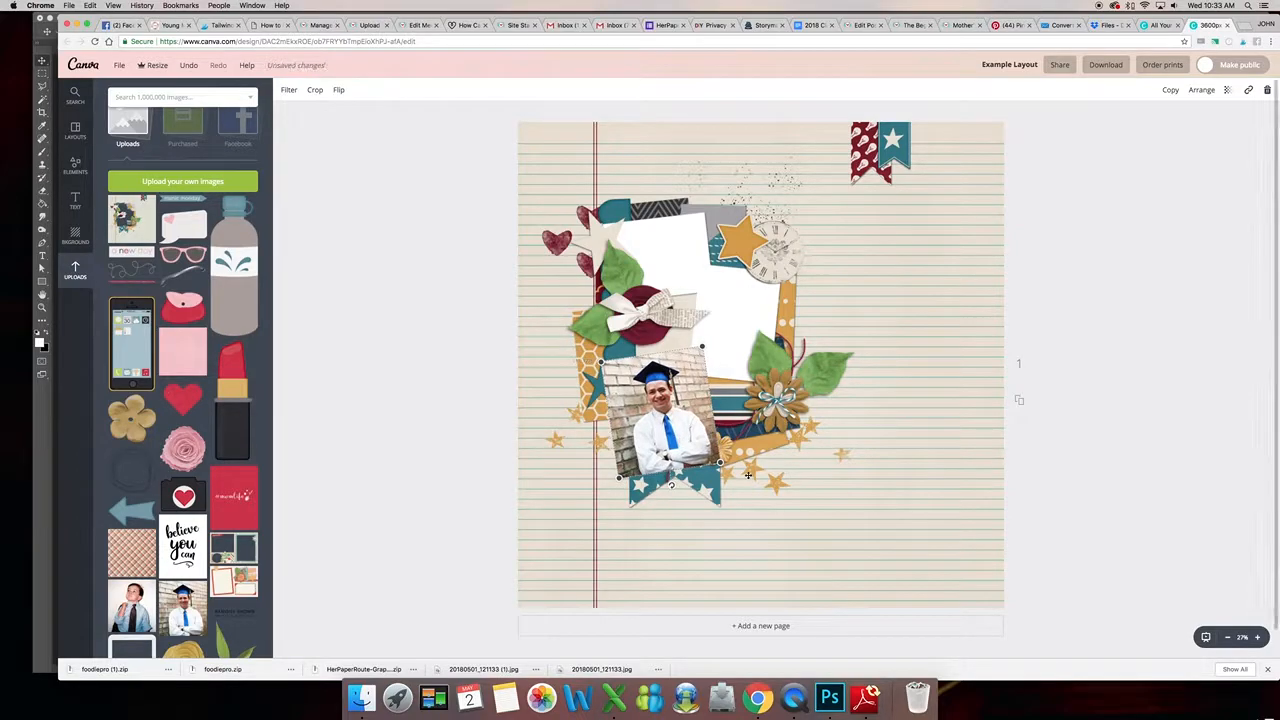
{"action": "left_click", "coordinate": [1101, 417]}
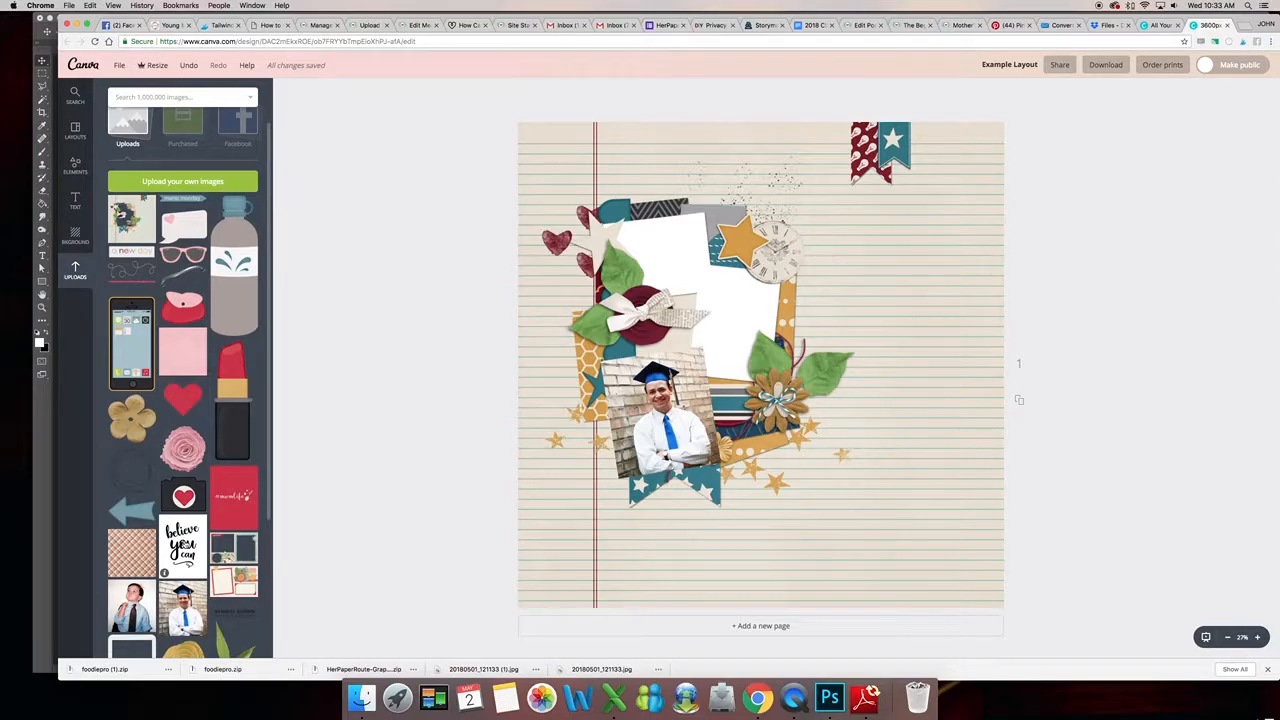
- Add the "believe you can" word art and position it over the layout's right photo frame
{"action": "left_click", "coordinate": [165, 573]}
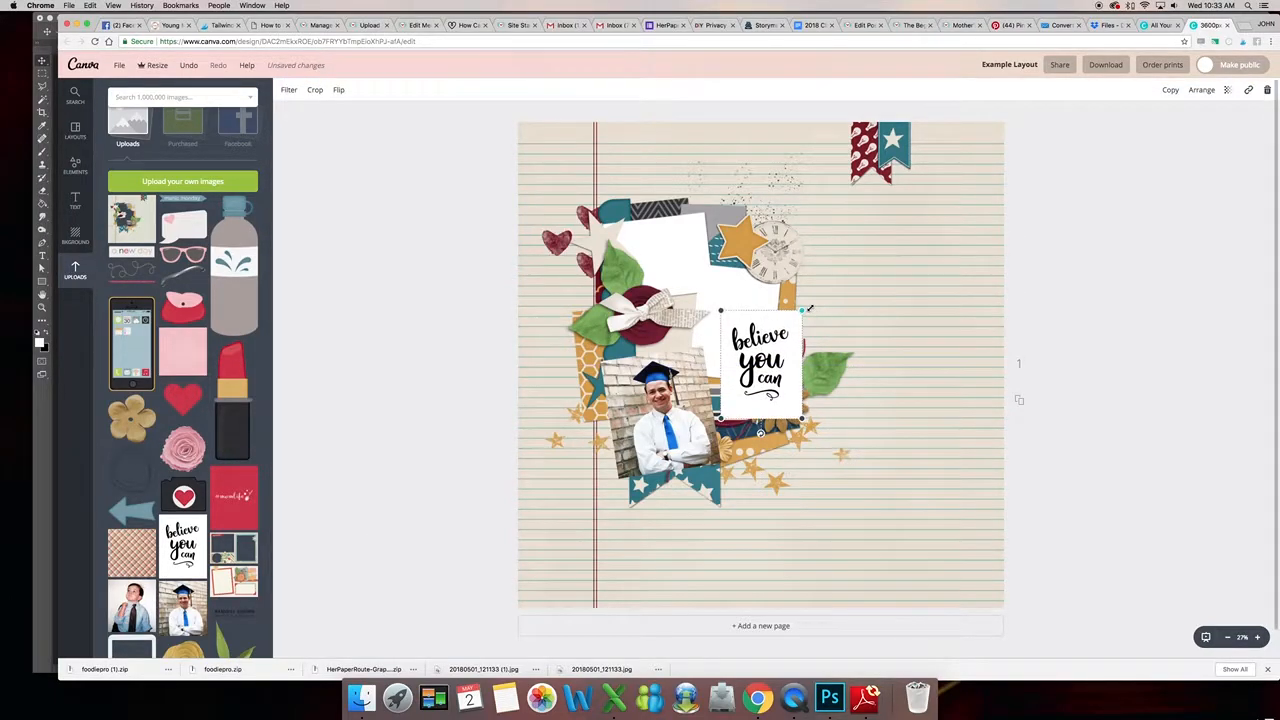
{"action": "left_click_drag", "start_coordinate": [762, 433], "coordinate": [728, 392]}
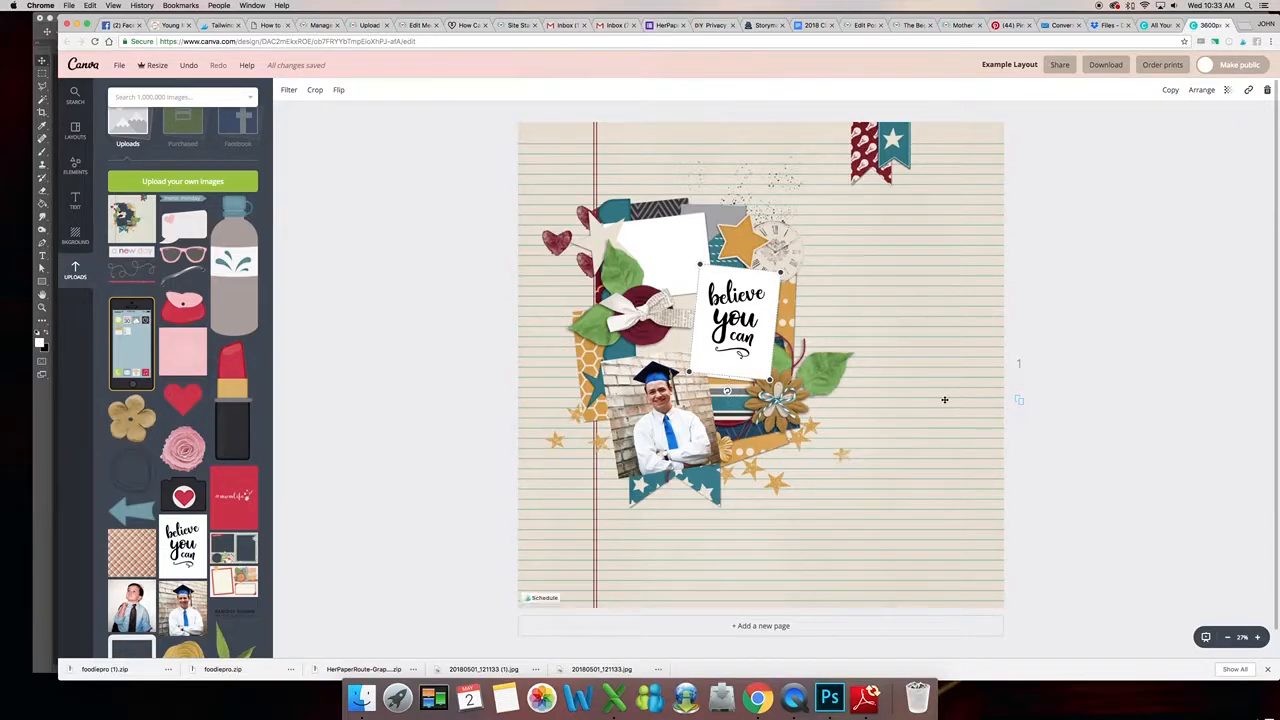
{"action": "left_click", "coordinate": [1157, 398]}
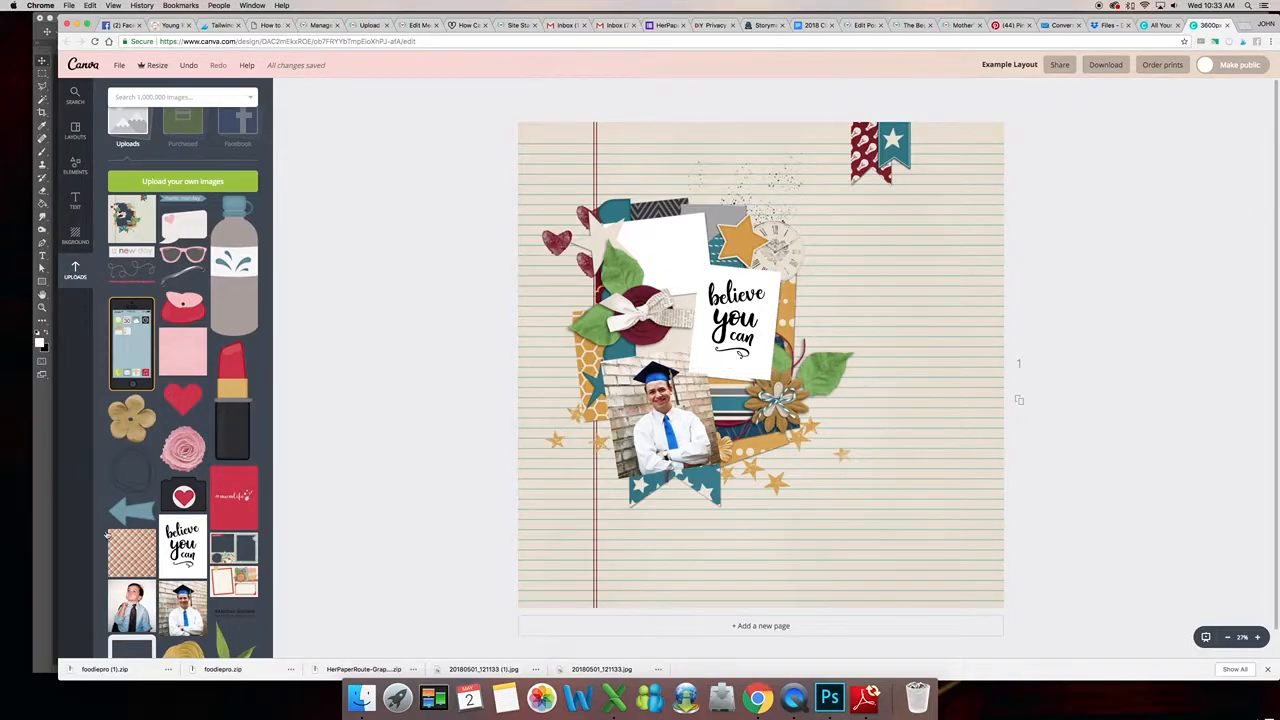
- Add the childhood photo from uploads and position it over the layout's upper-left photo frame
{"action": "left_click", "coordinate": [114, 626]}
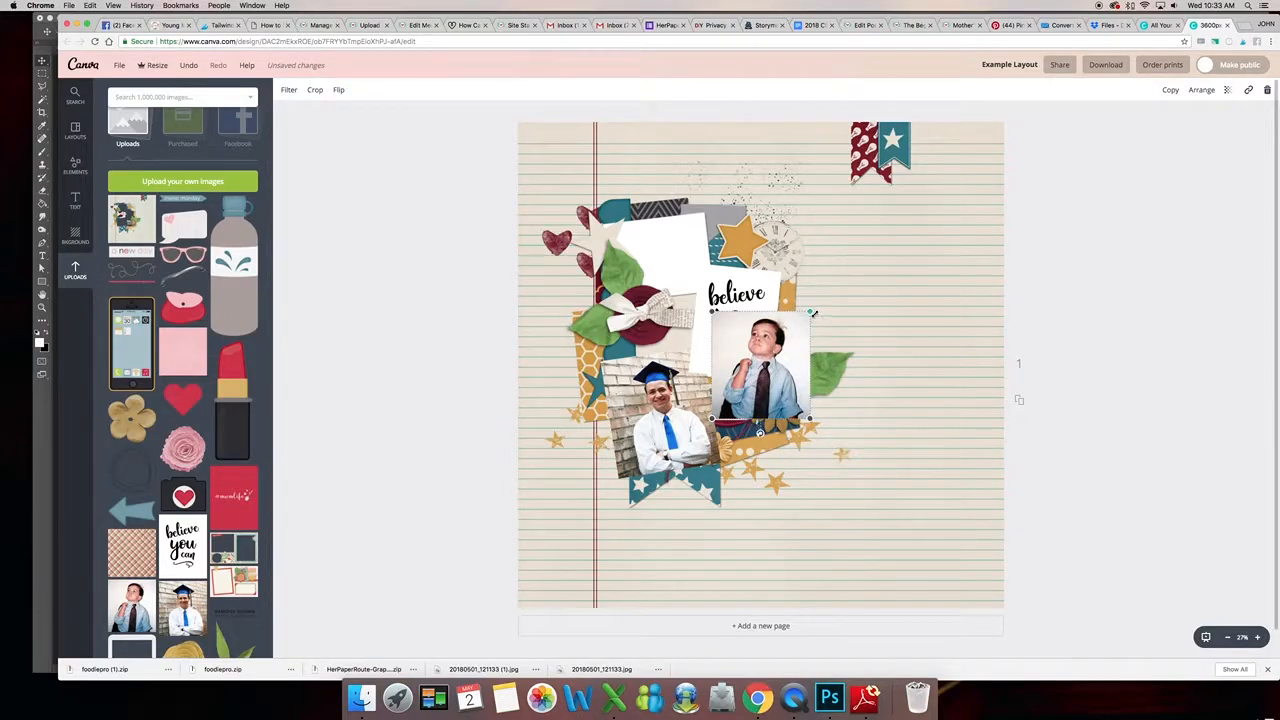
{"action": "left_click_drag", "start_coordinate": [762, 435], "coordinate": [773, 432]}
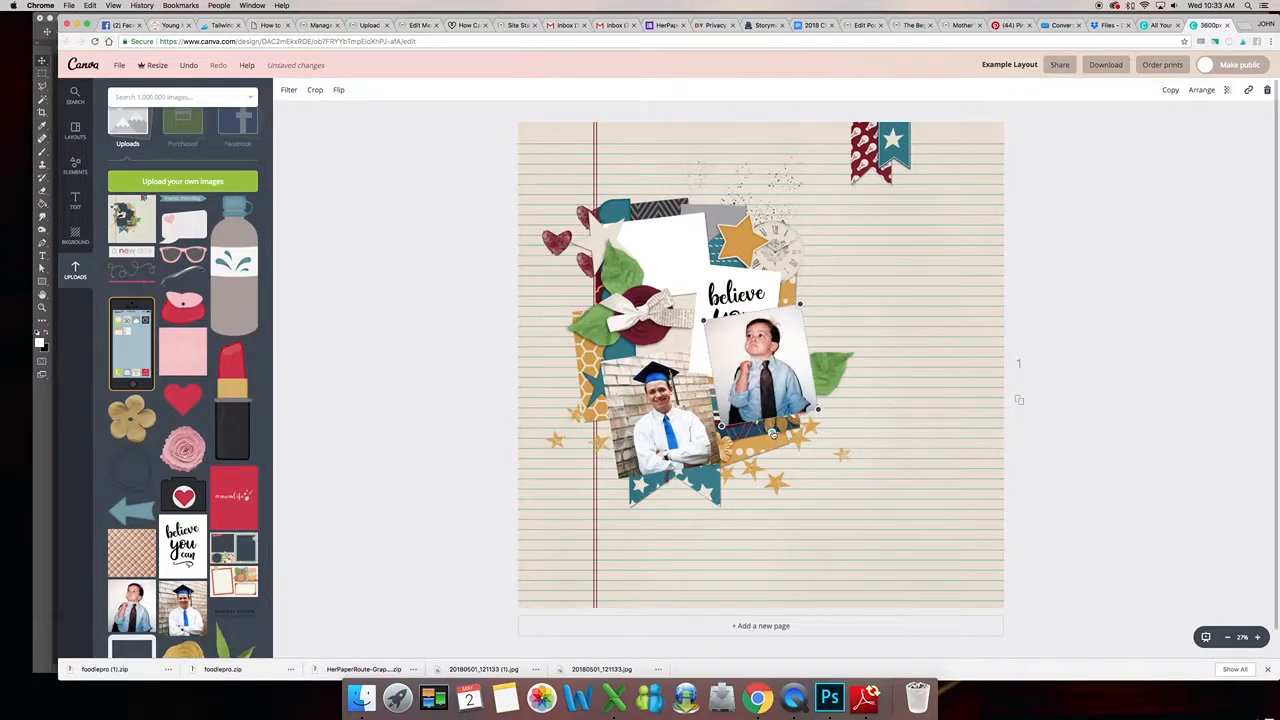
{"action": "left_click_drag", "start_coordinate": [794, 352], "coordinate": [695, 265]}
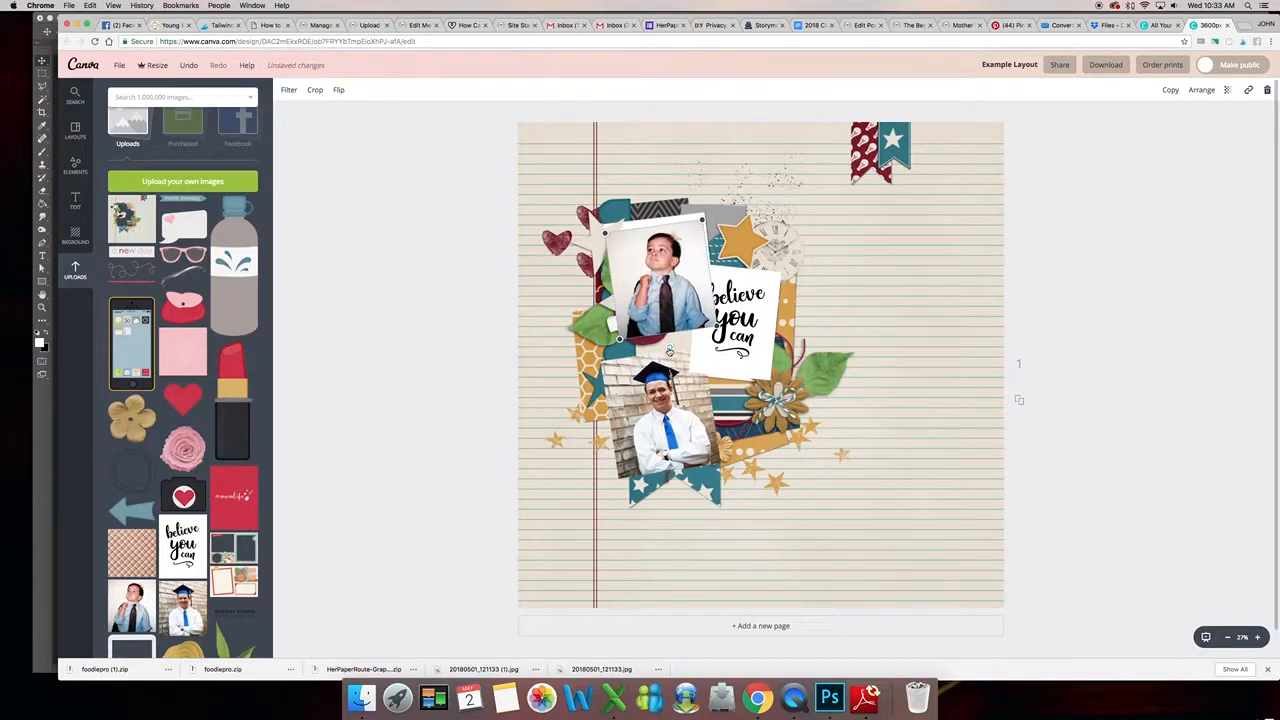
{"action": "left_click_drag", "start_coordinate": [703, 221], "coordinate": [706, 218]}
{"action": "left_click_drag", "start_coordinate": [673, 270], "coordinate": [672, 265]}
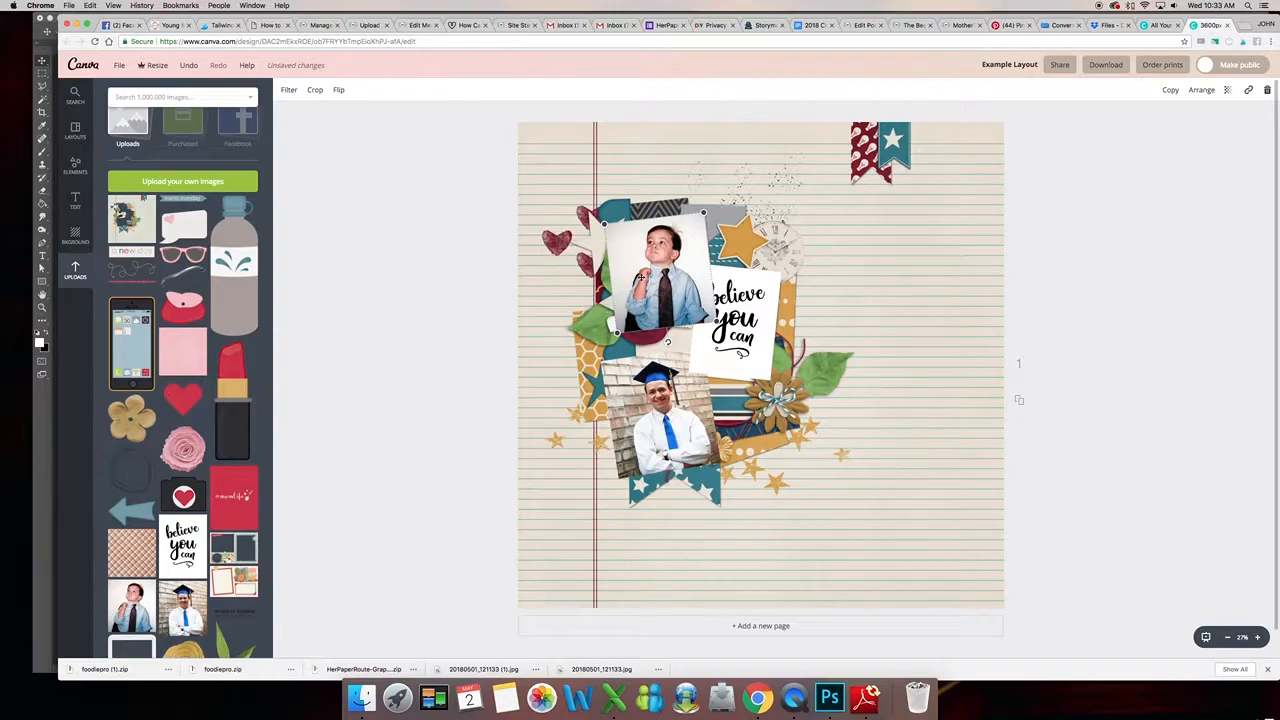
- Send the childhood photo back two layers behind the bow embellishment
{"action": "left_click", "coordinate": [1203, 90]}
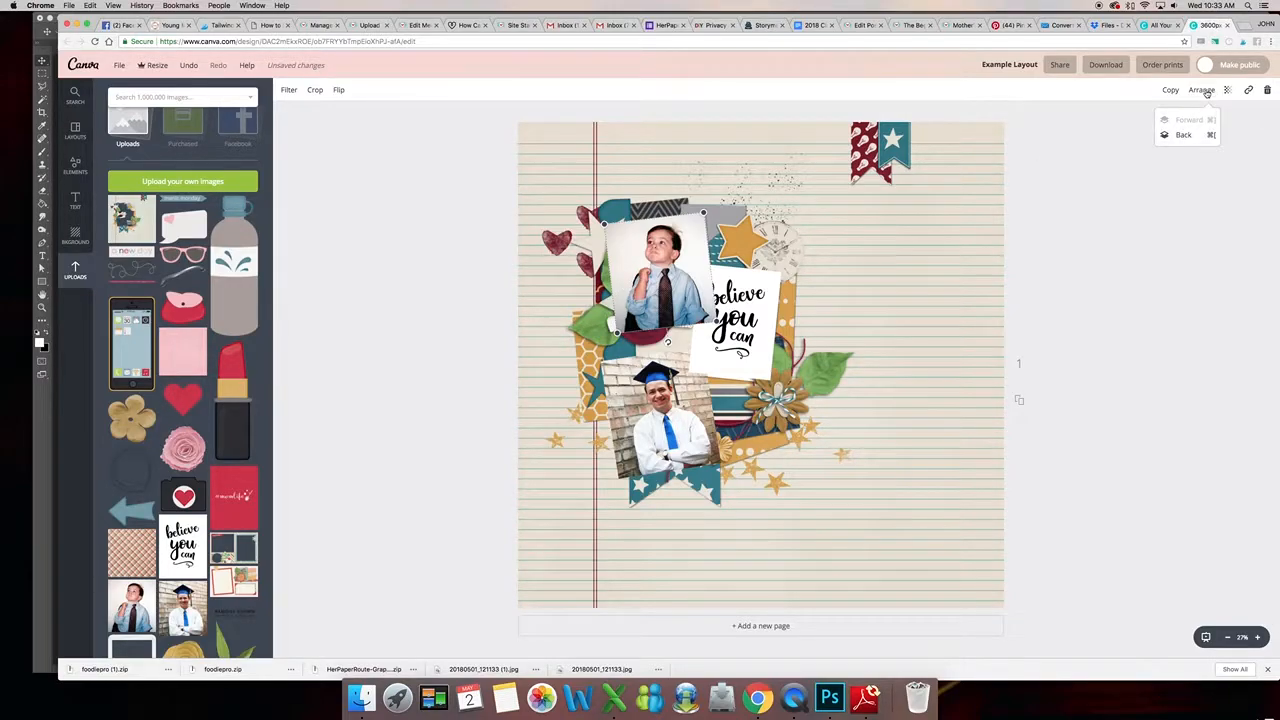
{"action": "left_click", "coordinate": [1182, 136]}
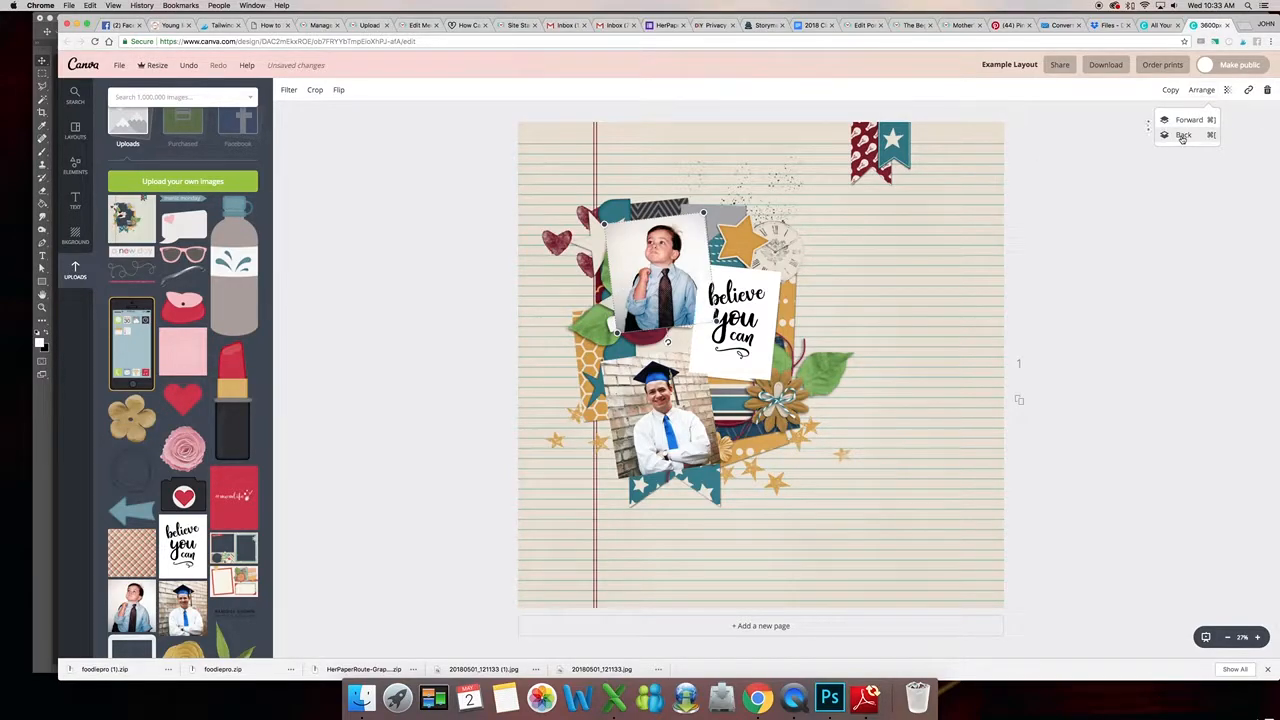
{"action": "left_click", "coordinate": [1182, 136]}
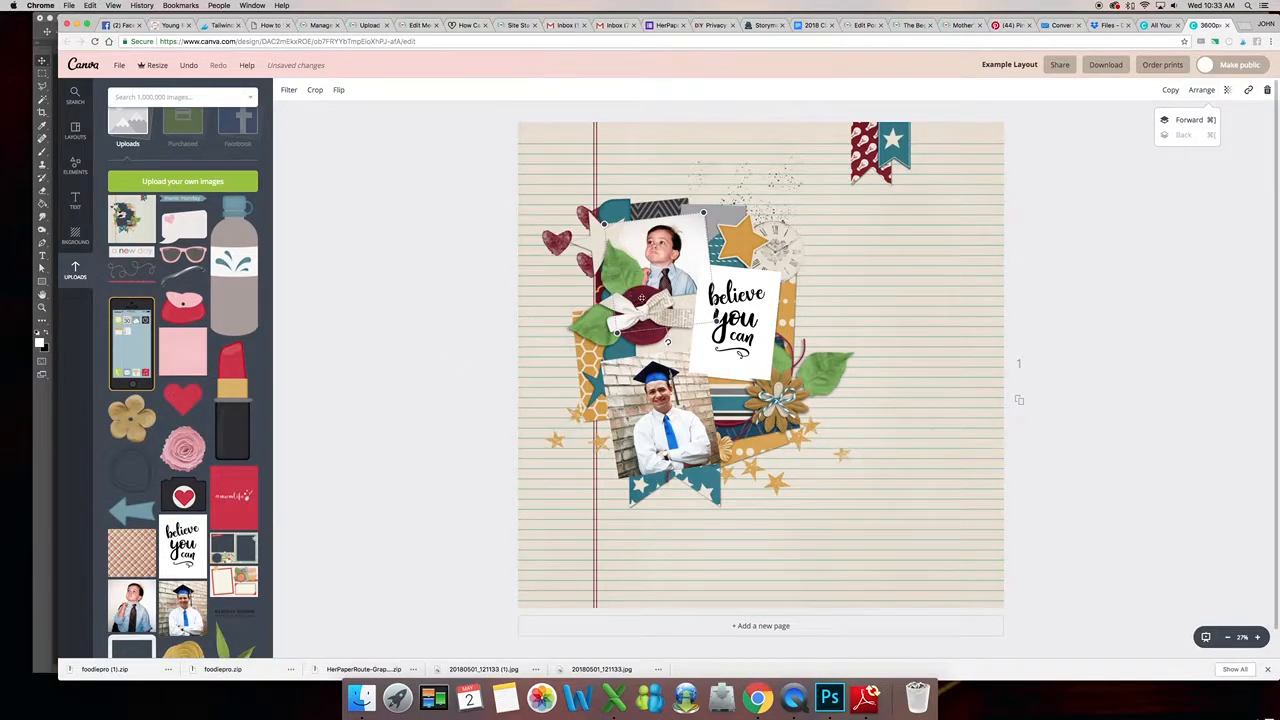
{"action": "left_click", "coordinate": [1048, 299]}
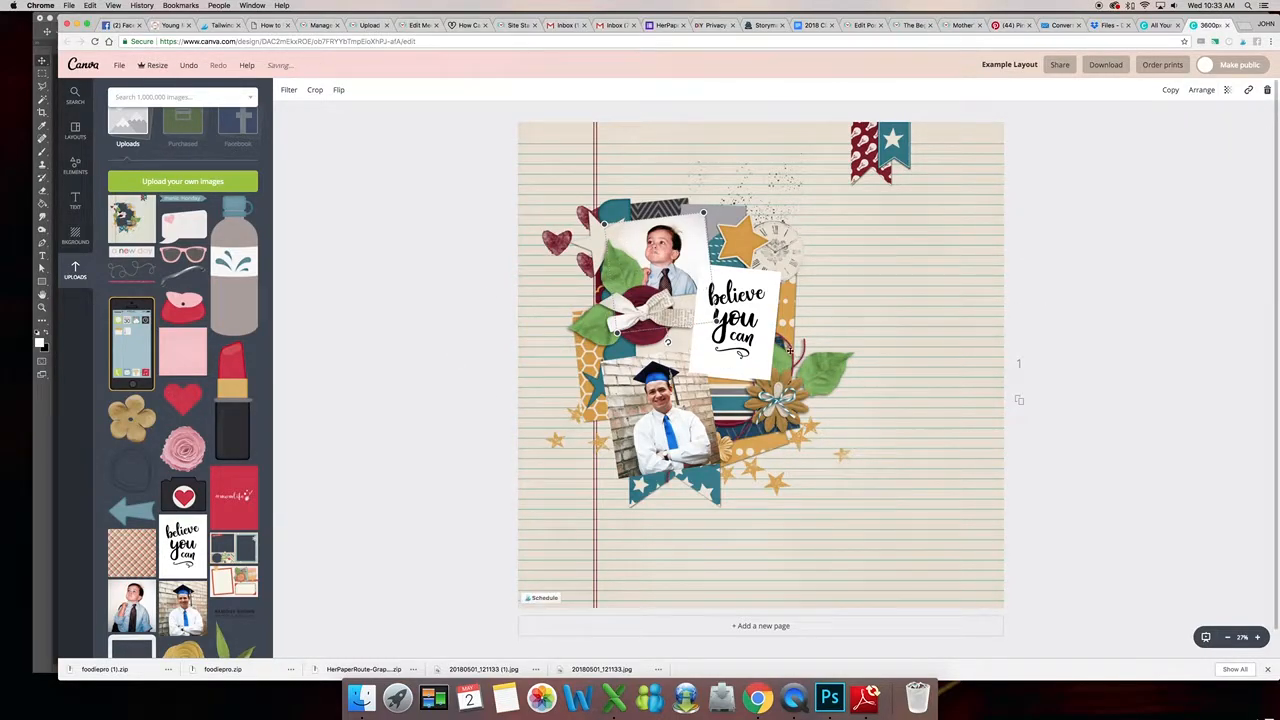
- Send the "believe you can" word art back two layers
{"action": "left_click", "coordinate": [1091, 314]}
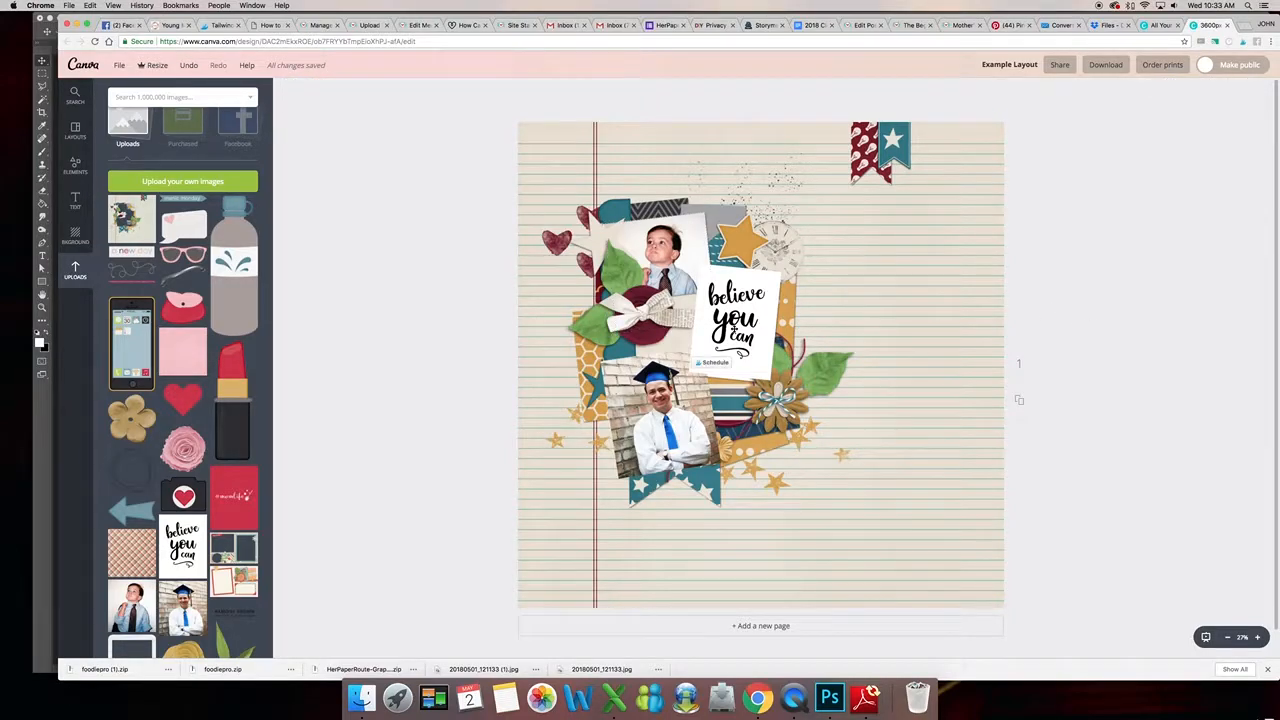
{"action": "left_click", "coordinate": [733, 329]}
{"action": "left_click", "coordinate": [1202, 90]}
{"action": "left_click", "coordinate": [1184, 135]}
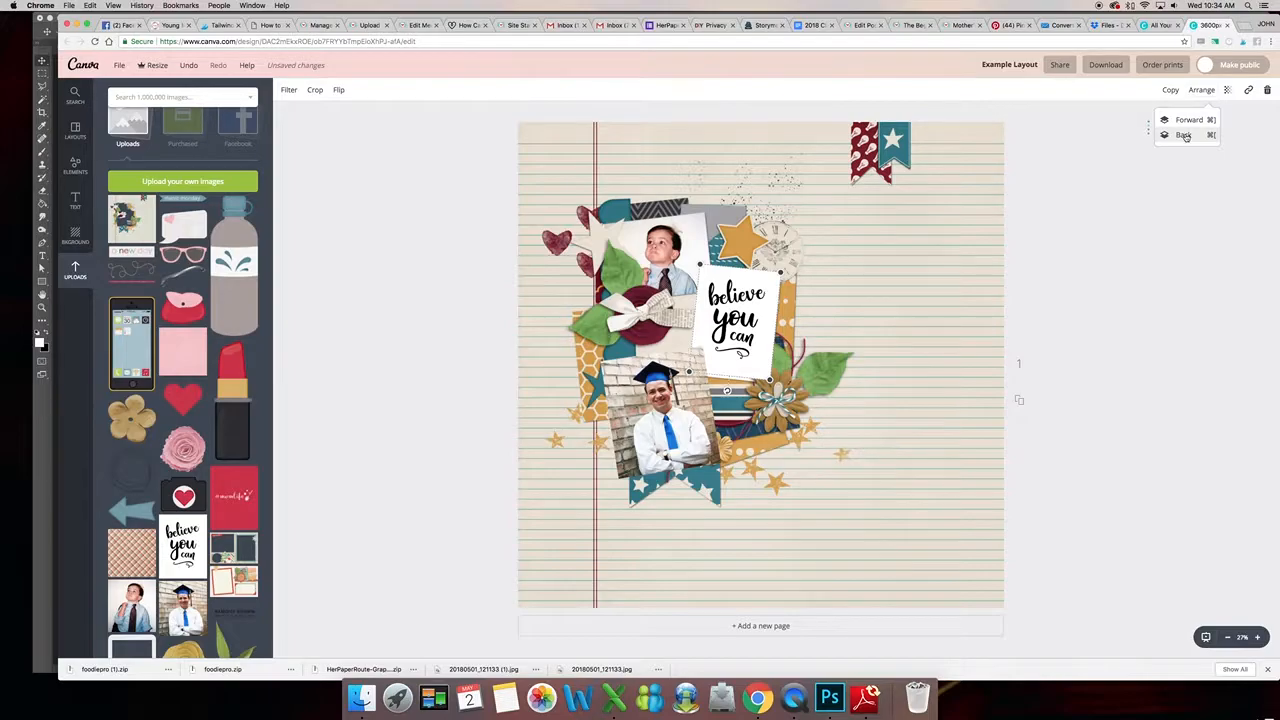
{"action": "left_click", "coordinate": [1184, 135]}
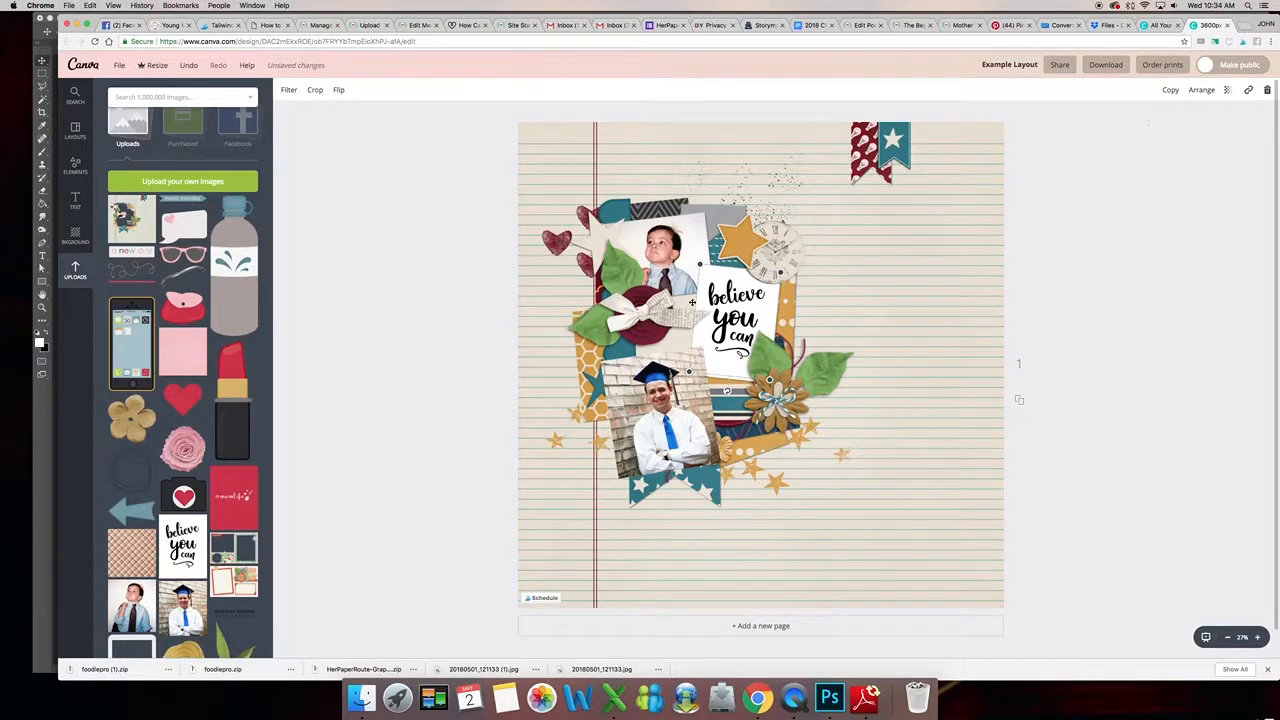
- Send the graduation photo back two layers
{"action": "left_click", "coordinate": [1030, 344]}
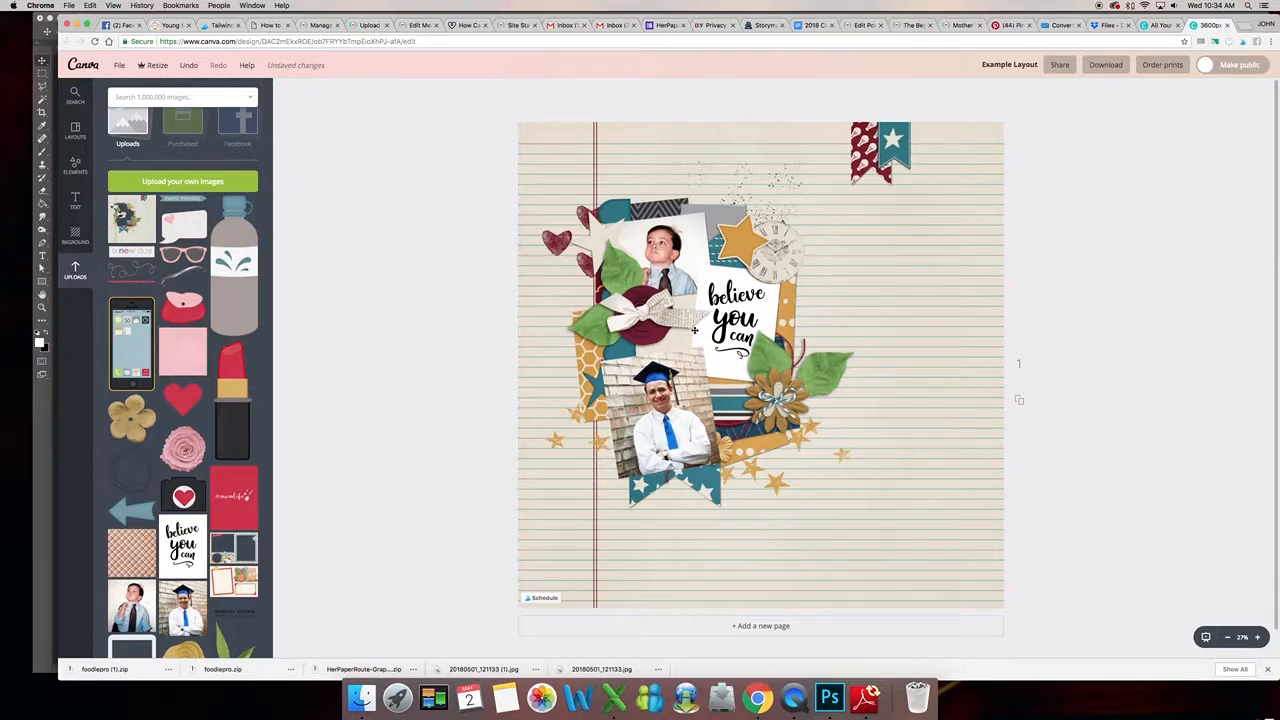
{"action": "left_click", "coordinate": [650, 402]}
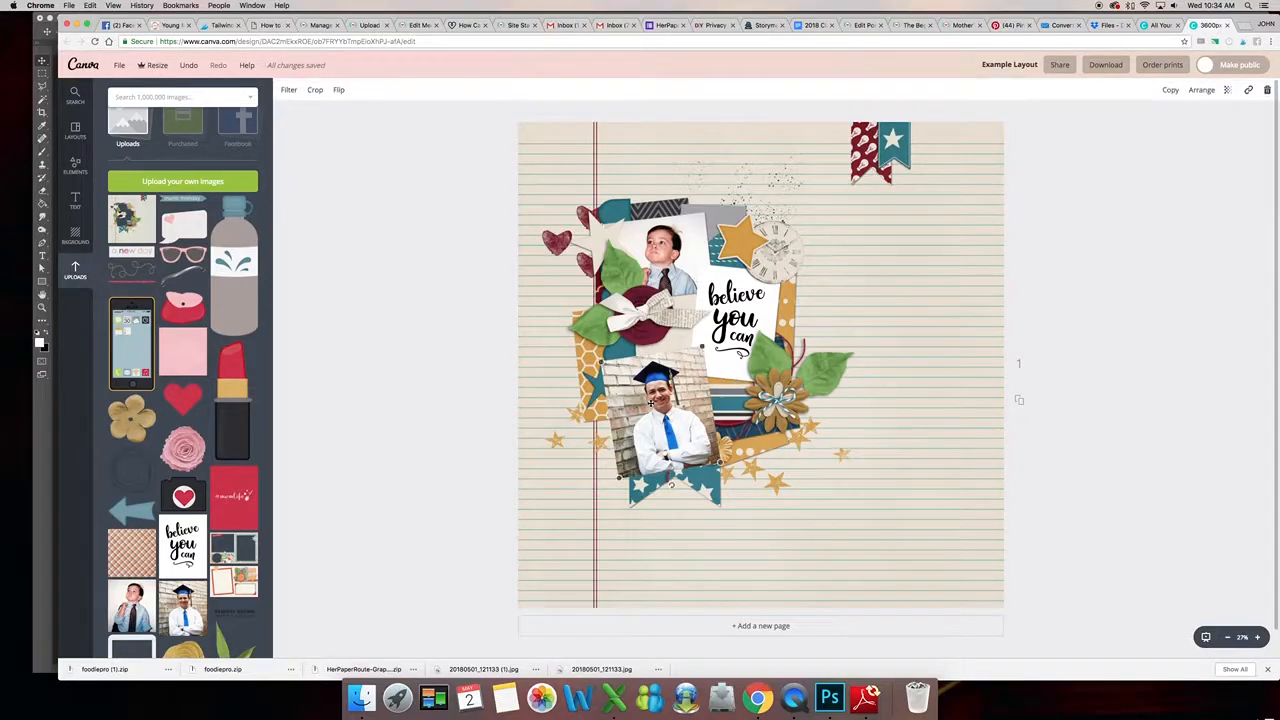
{"action": "left_click", "coordinate": [1197, 91]}
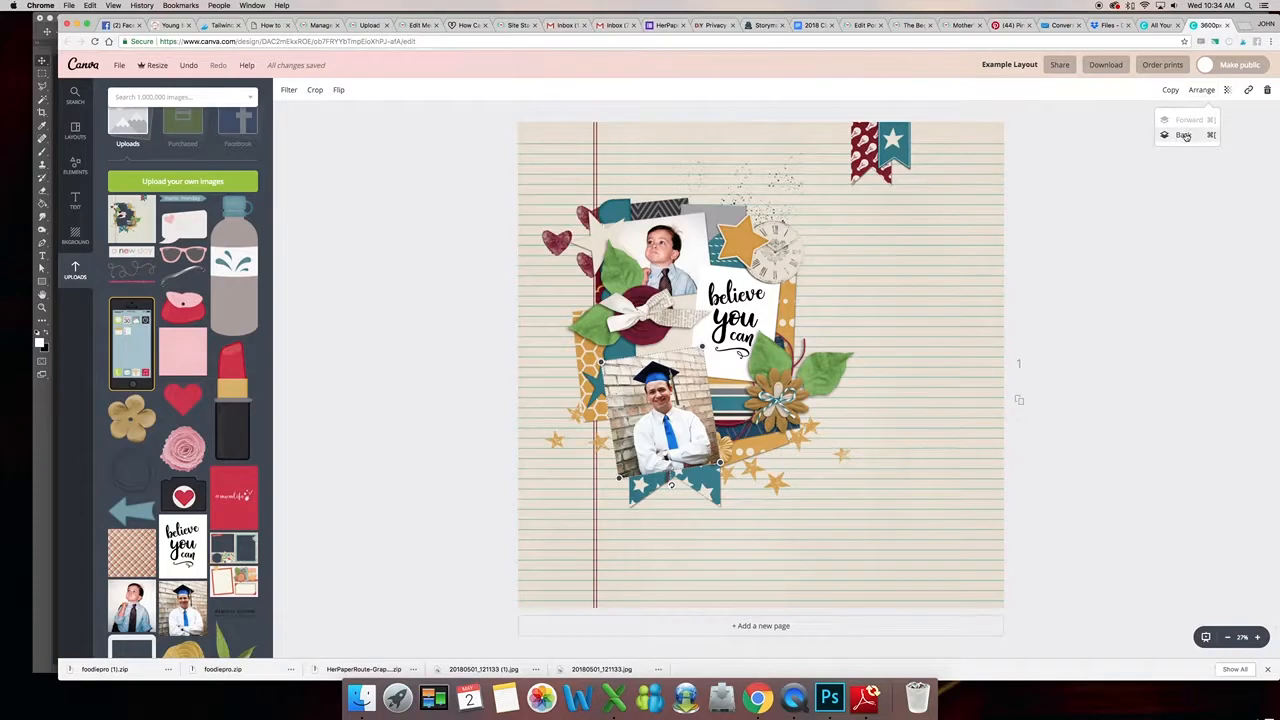
{"action": "left_click", "coordinate": [1184, 135]}
{"action": "left_click", "coordinate": [1184, 135]}
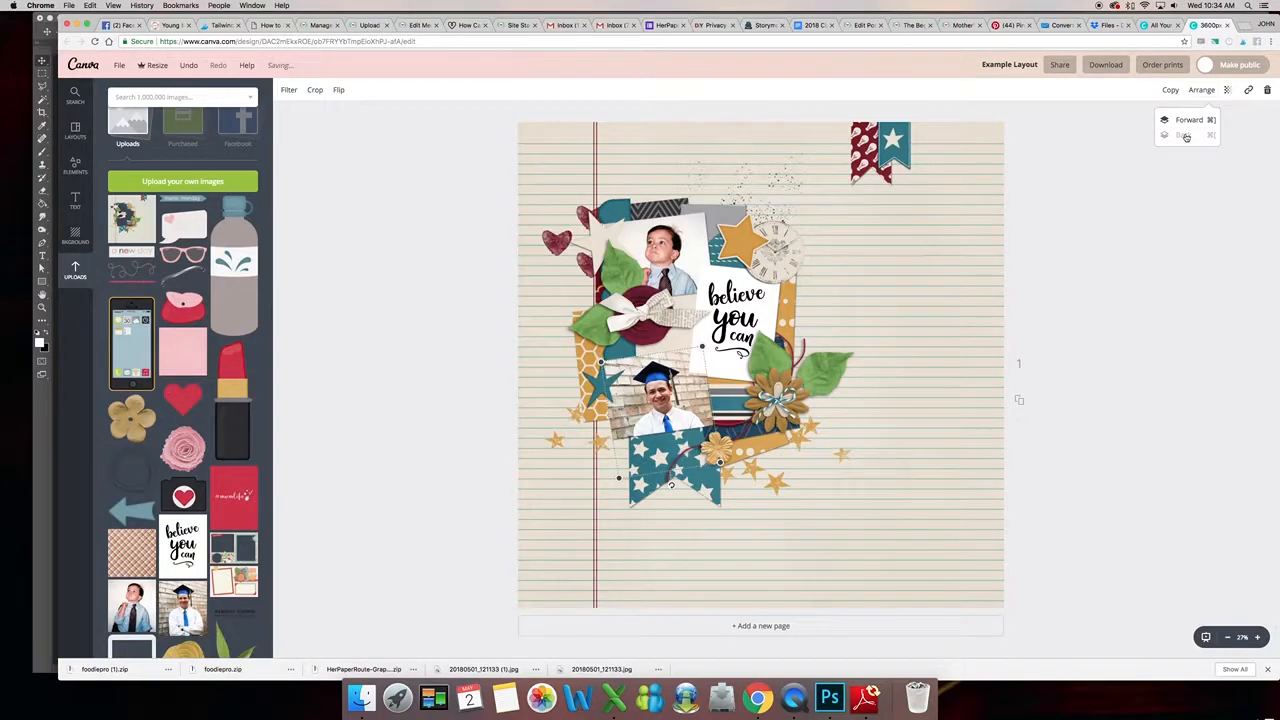
{"action": "left_click", "coordinate": [482, 306]}
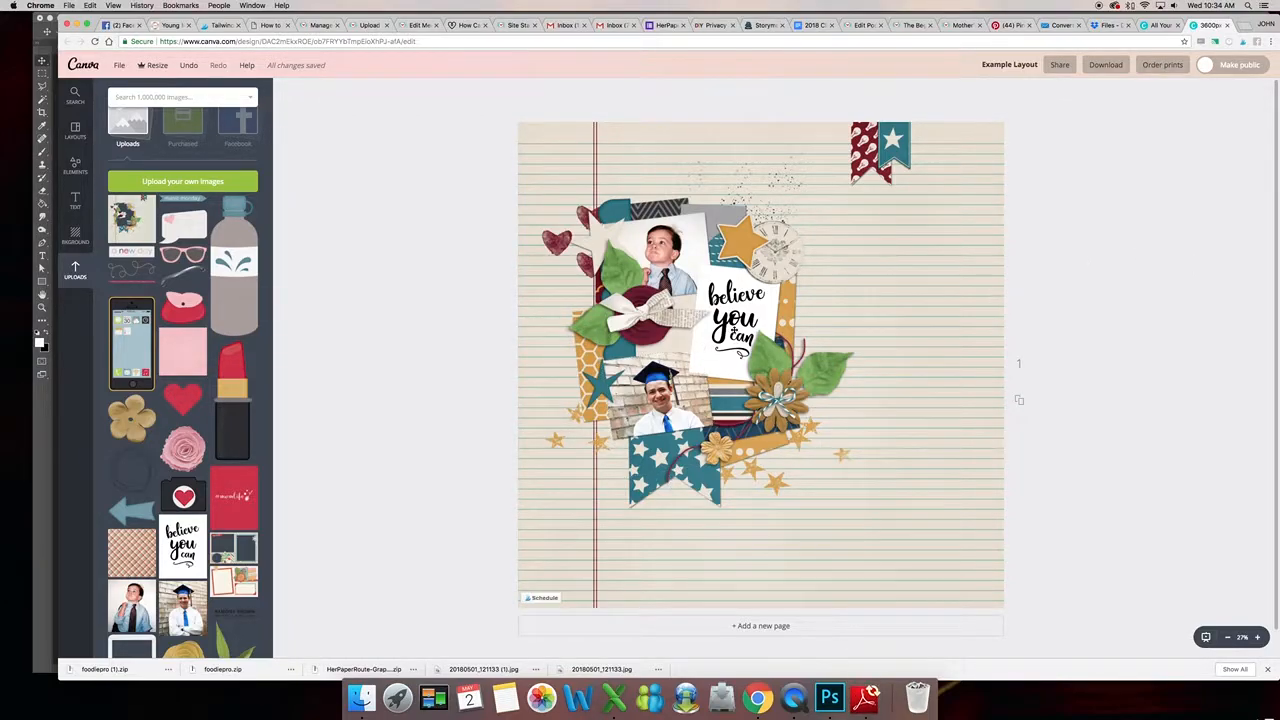
- Nudge the layout and stretch its corners so it fills the page
{"action": "left_click", "coordinate": [746, 330]}
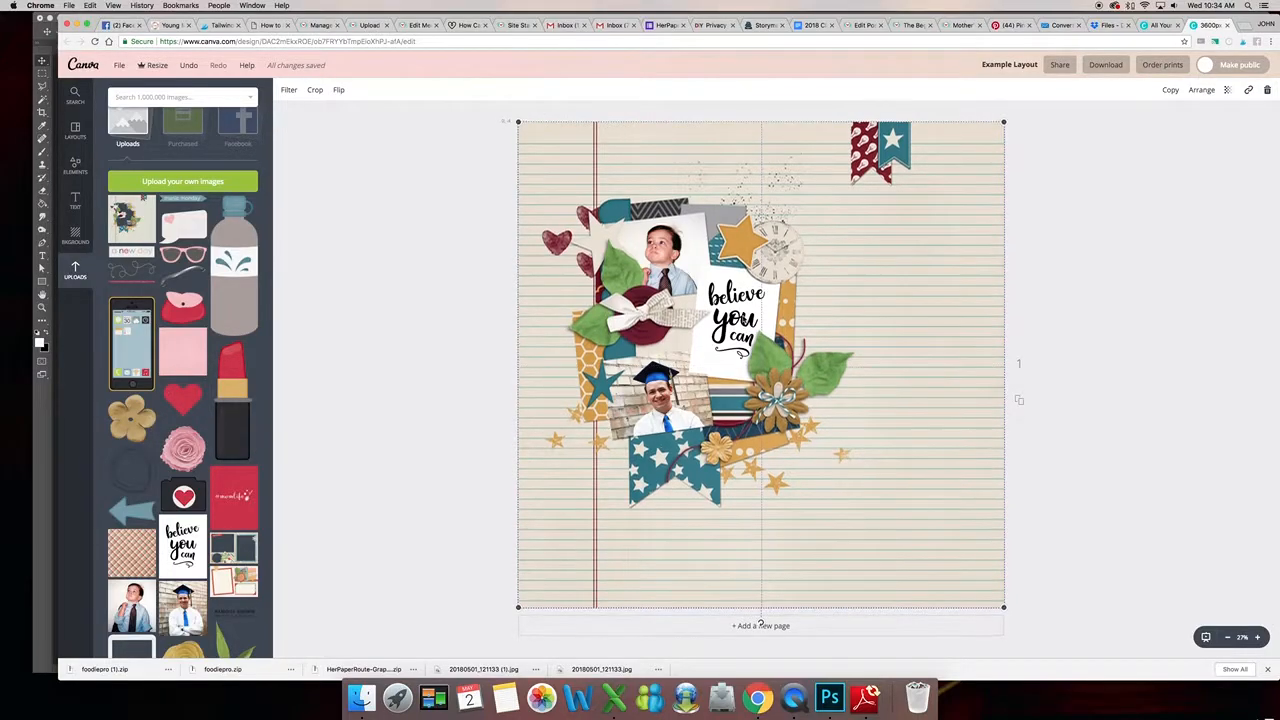
{"action": "left_click_drag", "start_coordinate": [760, 625], "coordinate": [760, 620]}
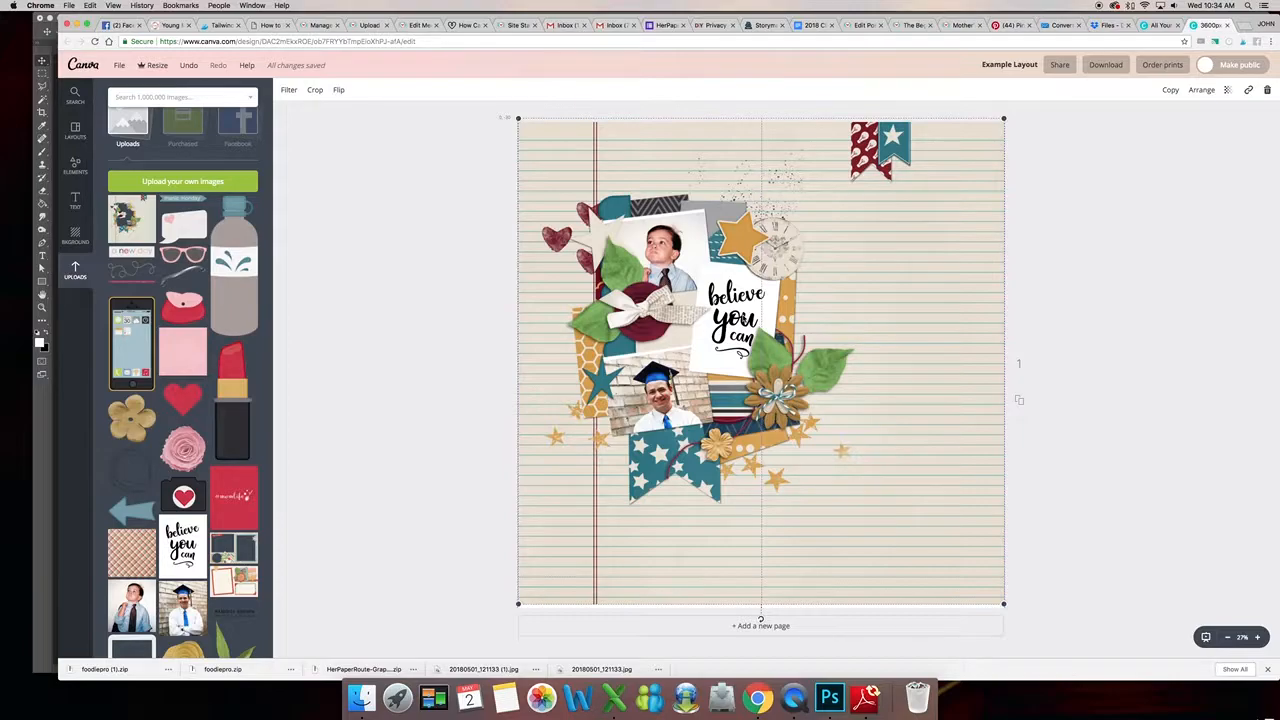
{"action": "left_click_drag", "start_coordinate": [744, 318], "coordinate": [747, 317]}
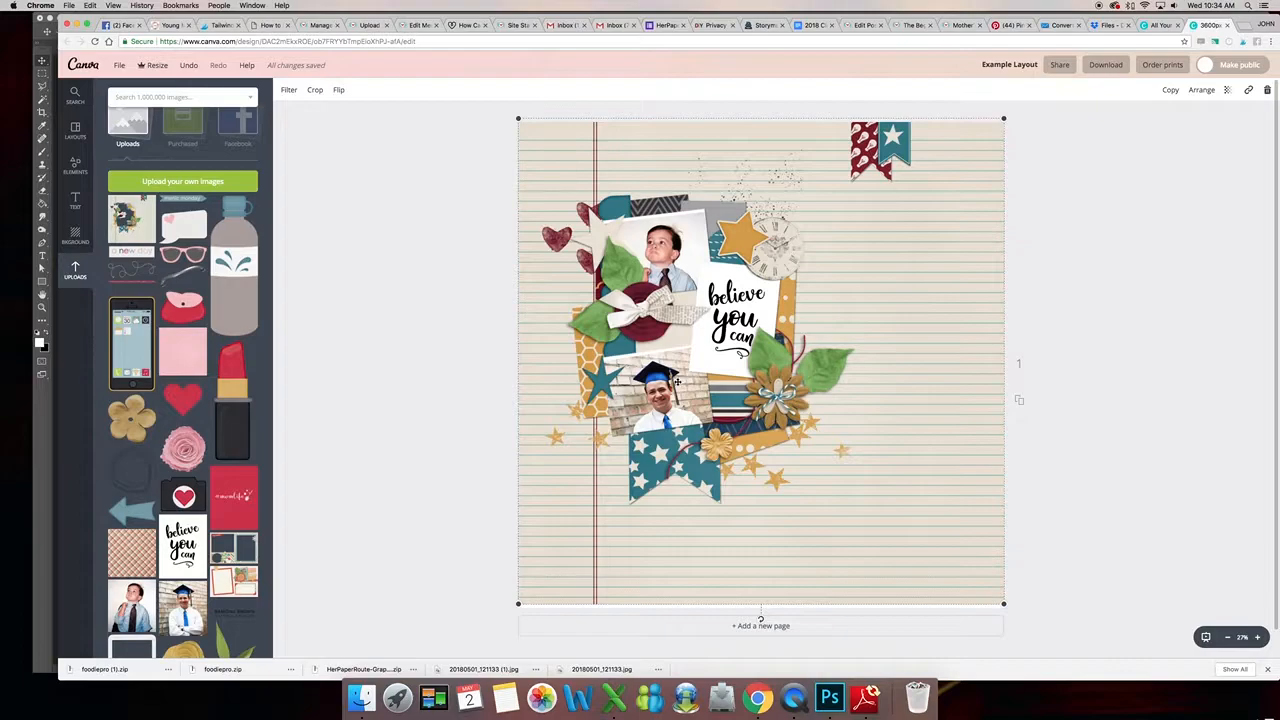
{"action": "left_click_drag", "start_coordinate": [520, 604], "coordinate": [515, 607]}
{"action": "left_click_drag", "start_coordinate": [1010, 606], "coordinate": [1007, 609]}
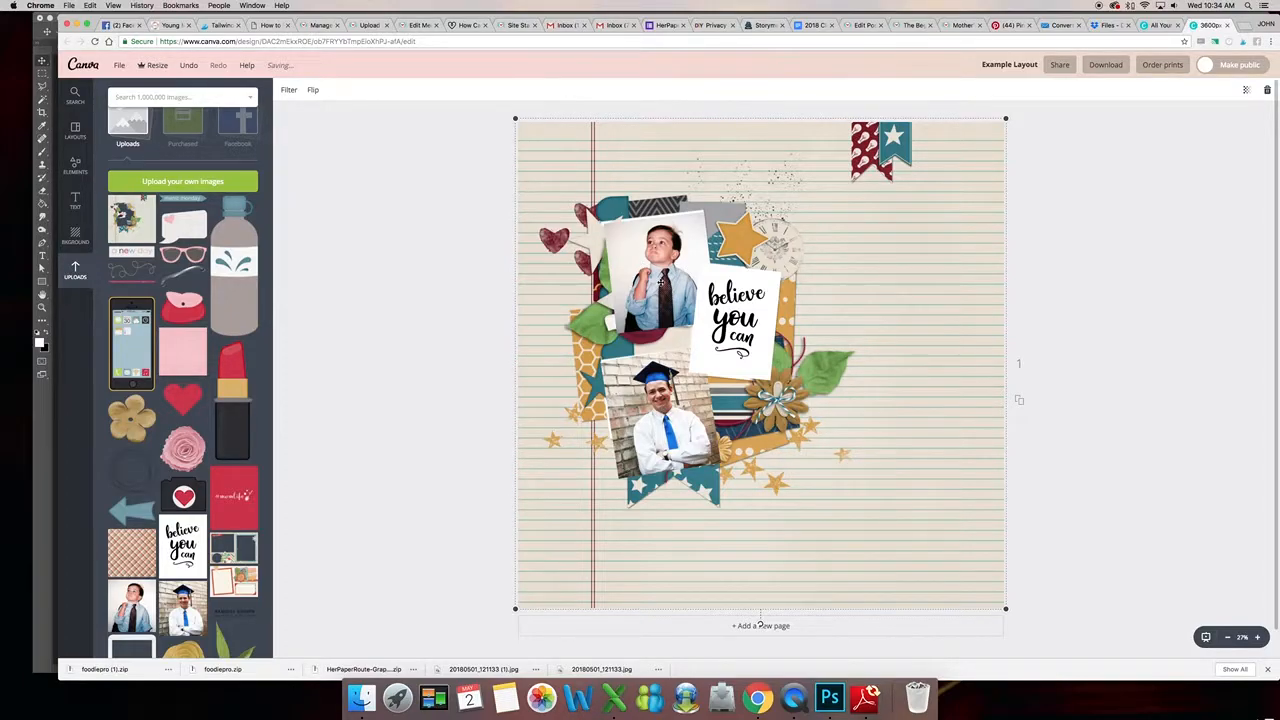
- Enlarge the childhood photo slightly from its top-left corner
{"action": "left_click", "coordinate": [660, 283]}
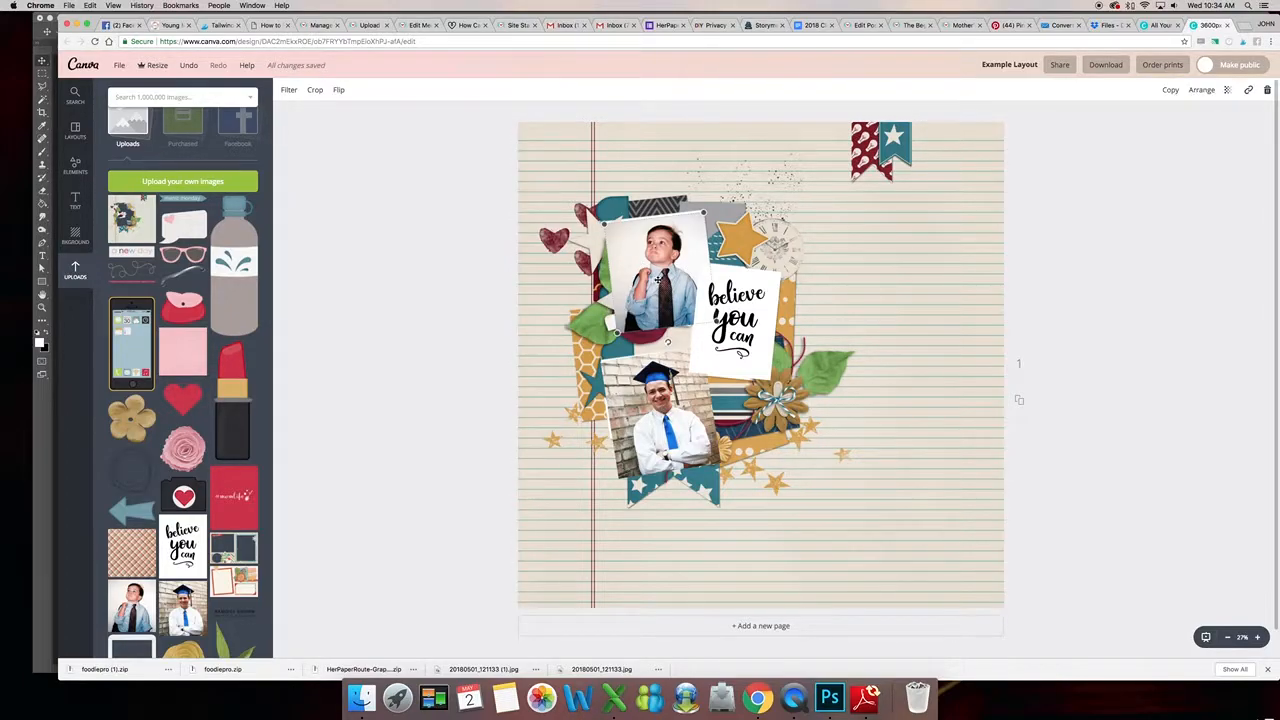
{"action": "left_click_drag", "start_coordinate": [606, 225], "coordinate": [600, 220]}
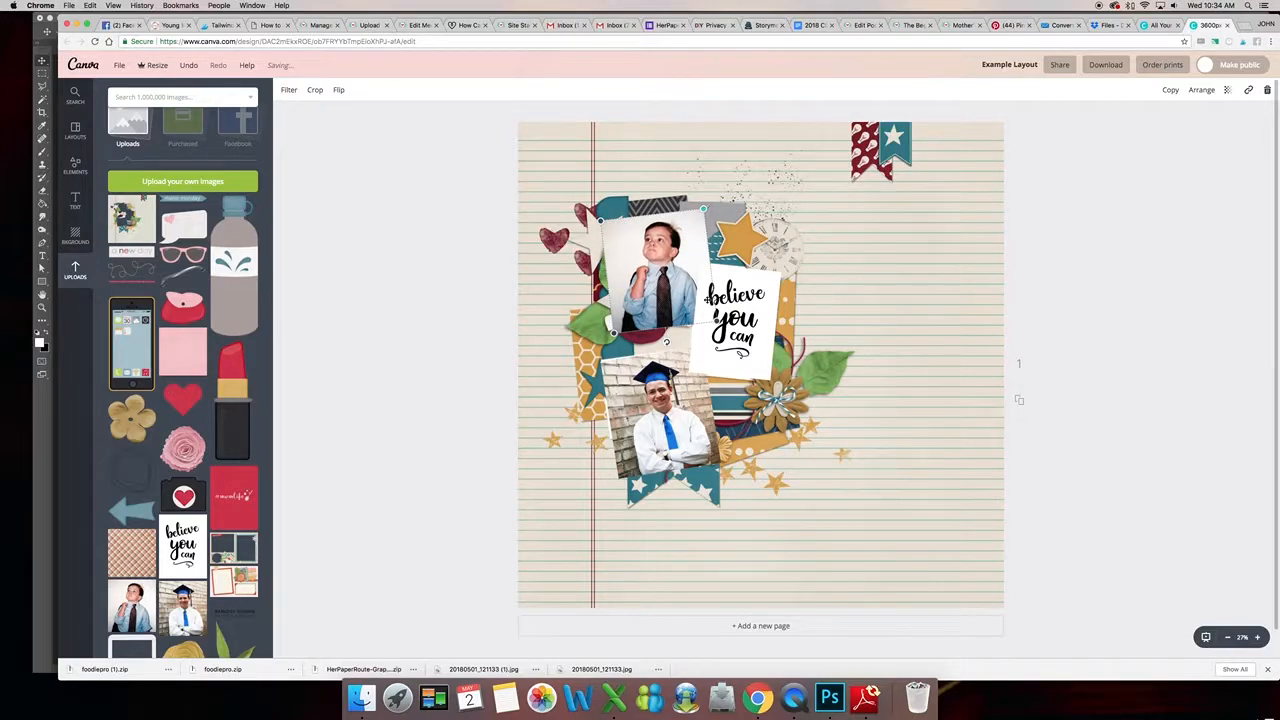
{"action": "key", "text": "Escape"}
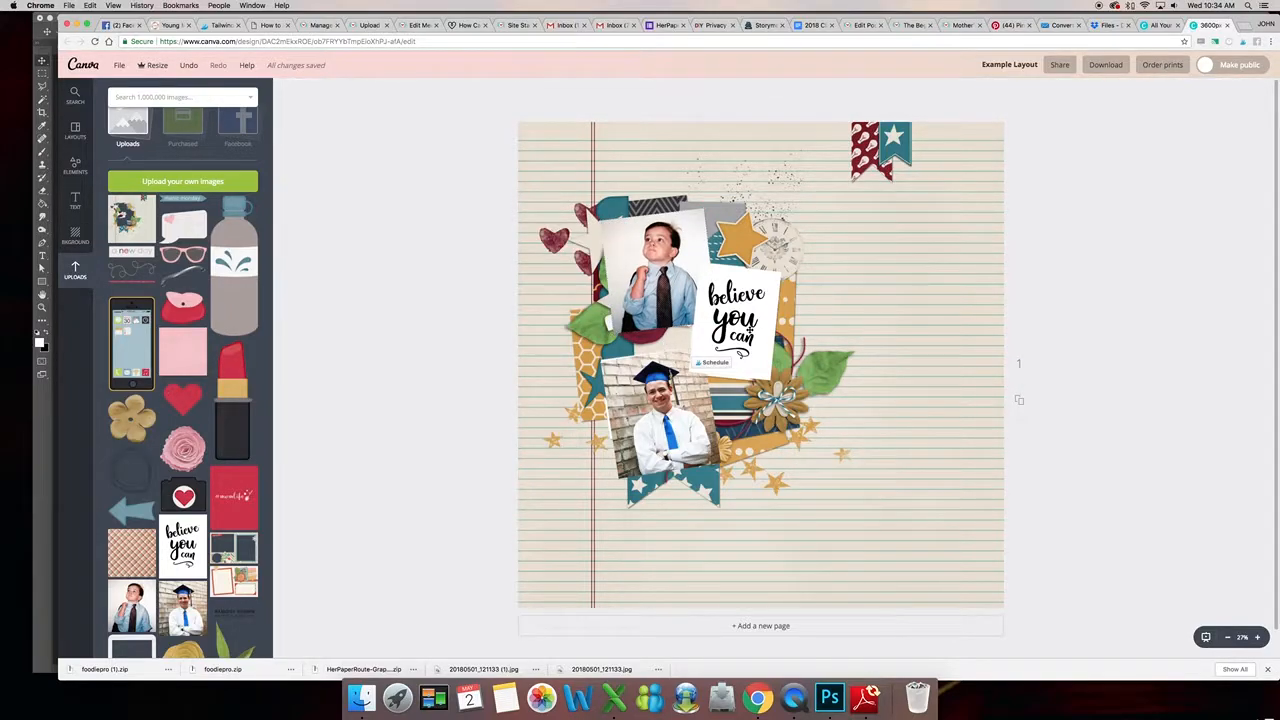
- Enlarge the "believe you can" word art slightly from its corner
{"action": "left_click_drag", "start_coordinate": [749, 338], "coordinate": [749, 340]}
{"action": "left_click", "coordinate": [765, 282]}
{"action": "left_click_drag", "start_coordinate": [779, 273], "coordinate": [785, 268]}
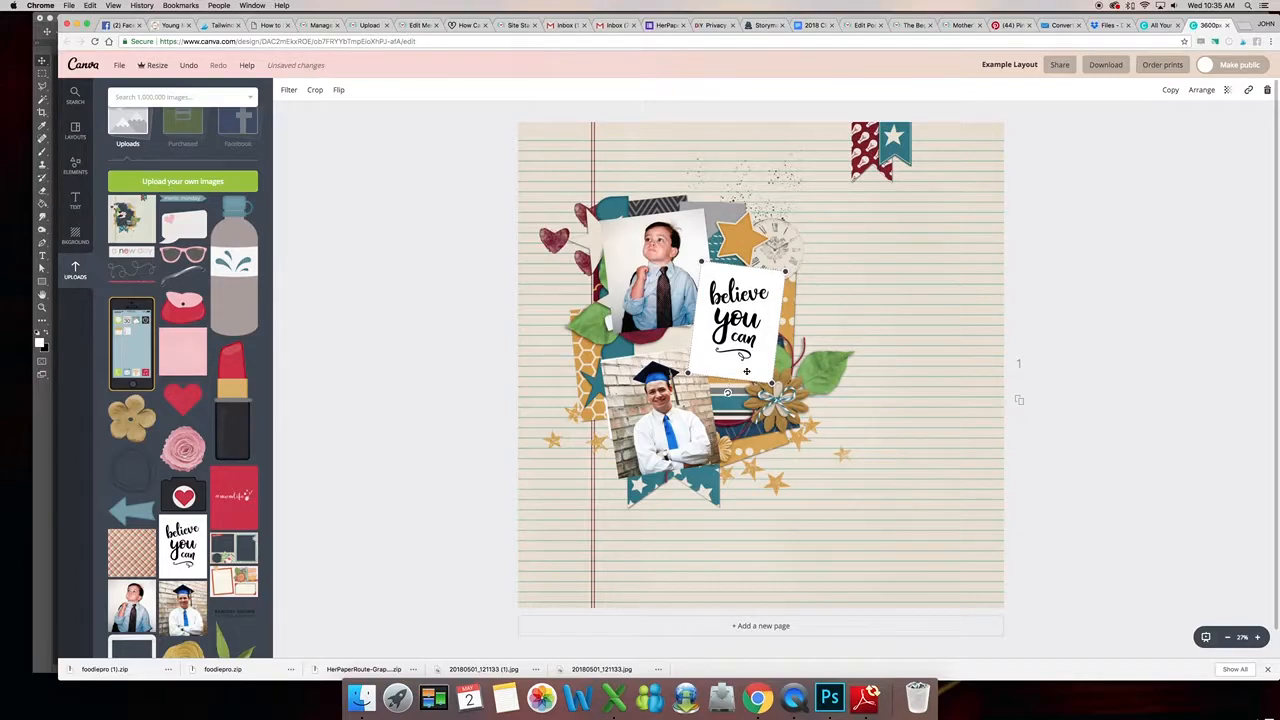
- Slightly rotate the graduation photo
{"action": "left_click", "coordinate": [650, 429]}
{"action": "left_click_drag", "start_coordinate": [674, 487], "coordinate": [674, 485]}
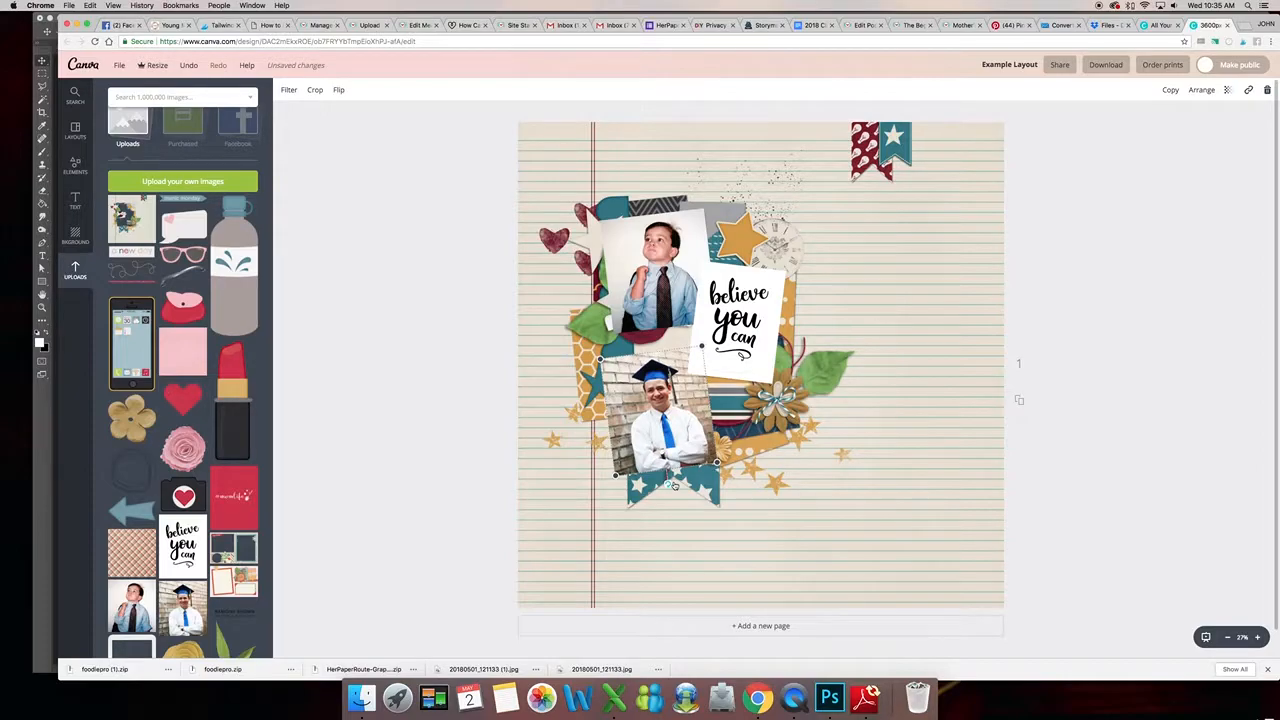
{"action": "left_click", "coordinate": [1200, 91]}
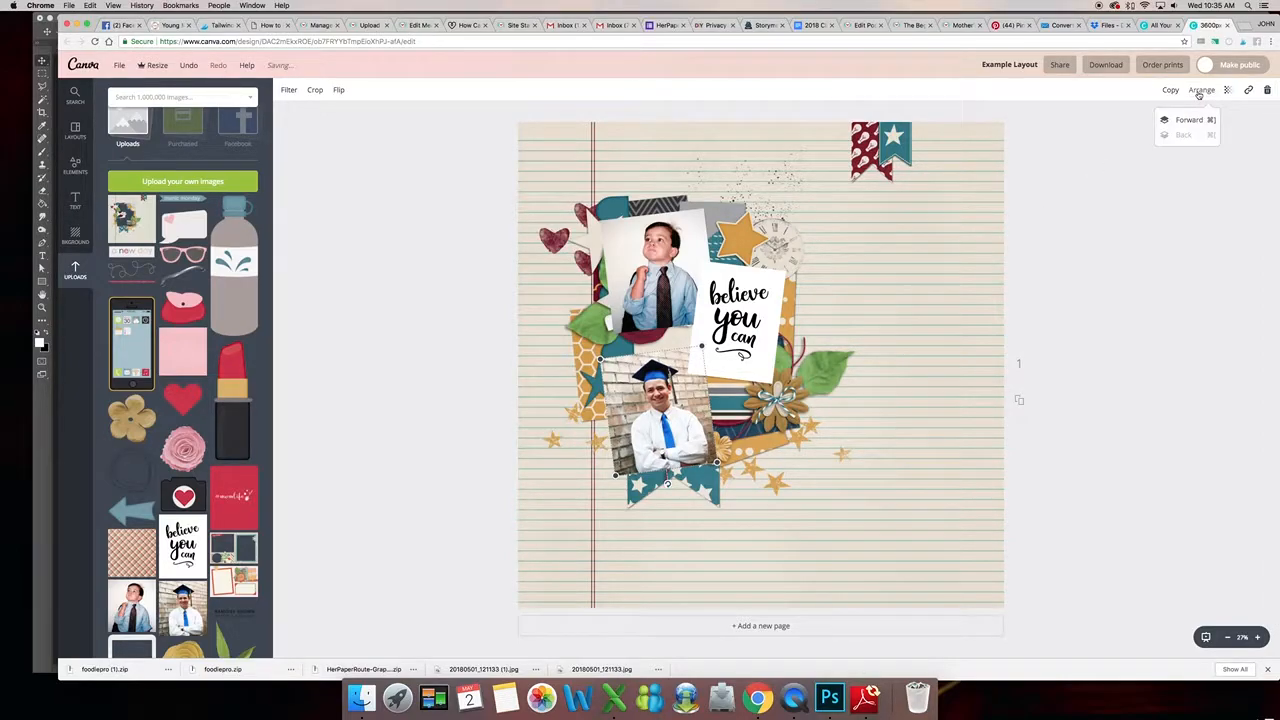
{"action": "left_click", "coordinate": [1076, 302]}
- Move the word art back two more layers in the stacking order
{"action": "left_click", "coordinate": [755, 289]}
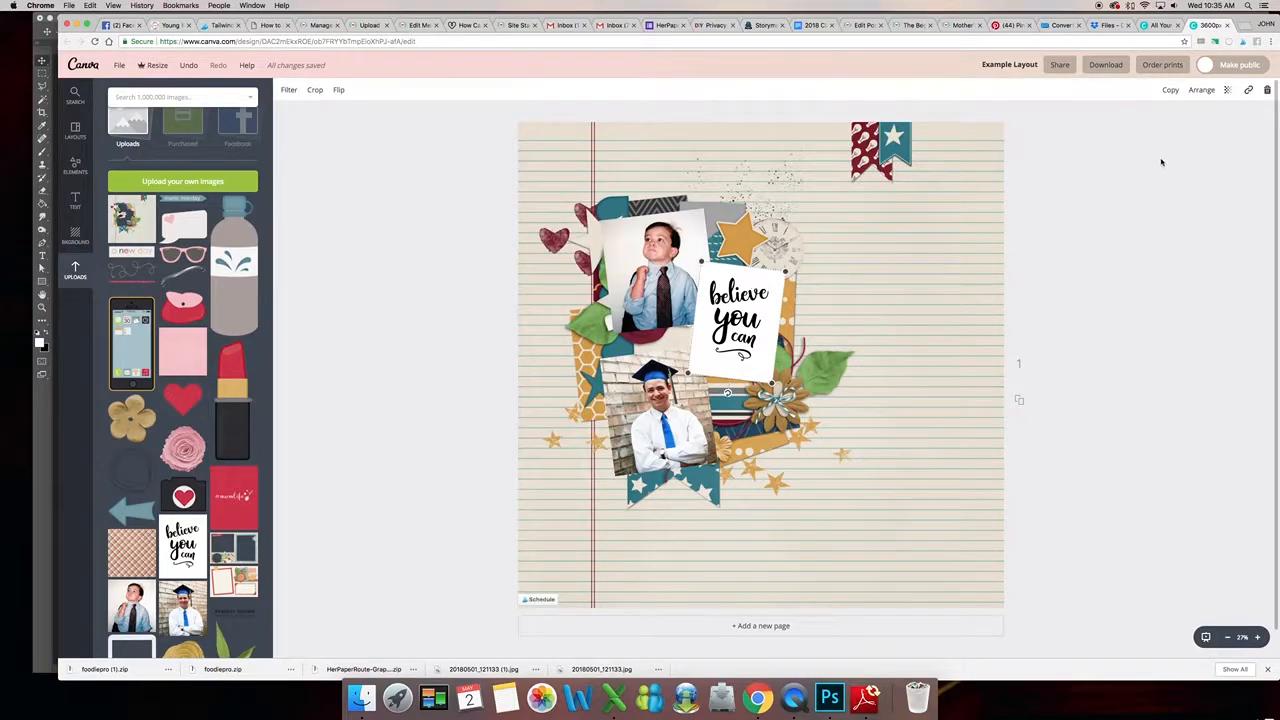
{"action": "left_click", "coordinate": [1201, 91]}
{"action": "left_click", "coordinate": [1186, 135]}
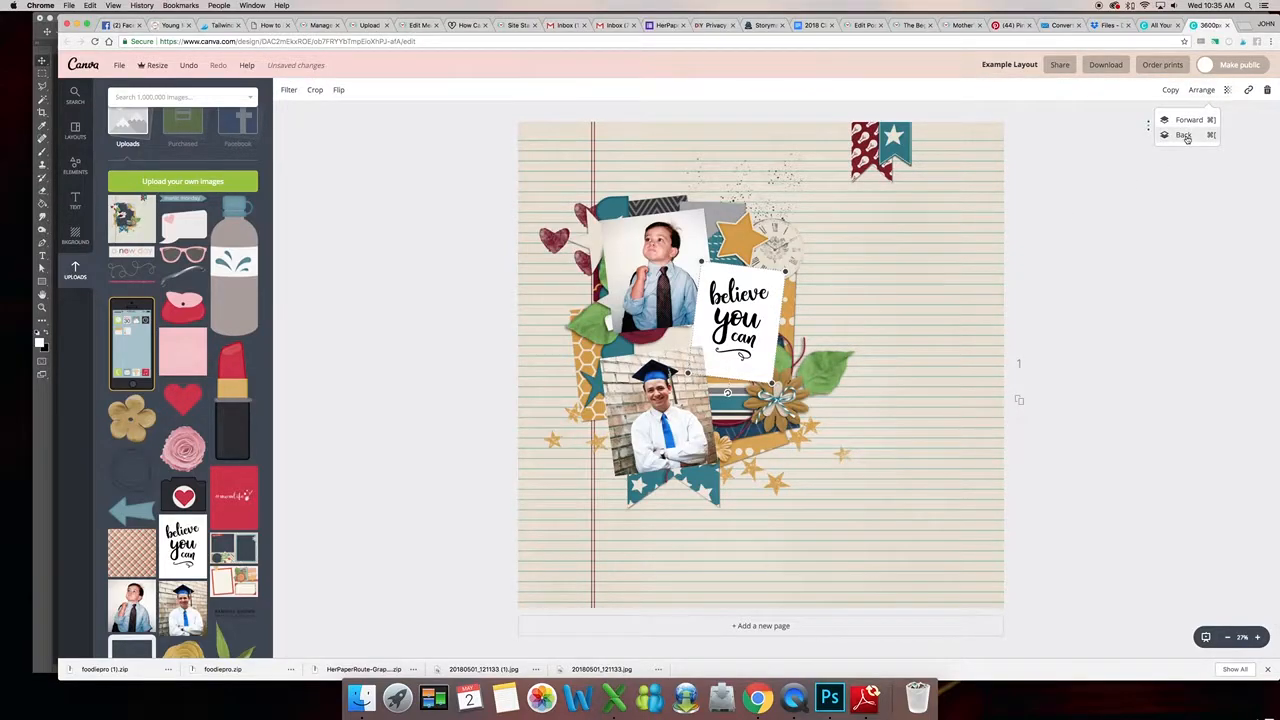
{"action": "left_click", "coordinate": [1187, 137]}
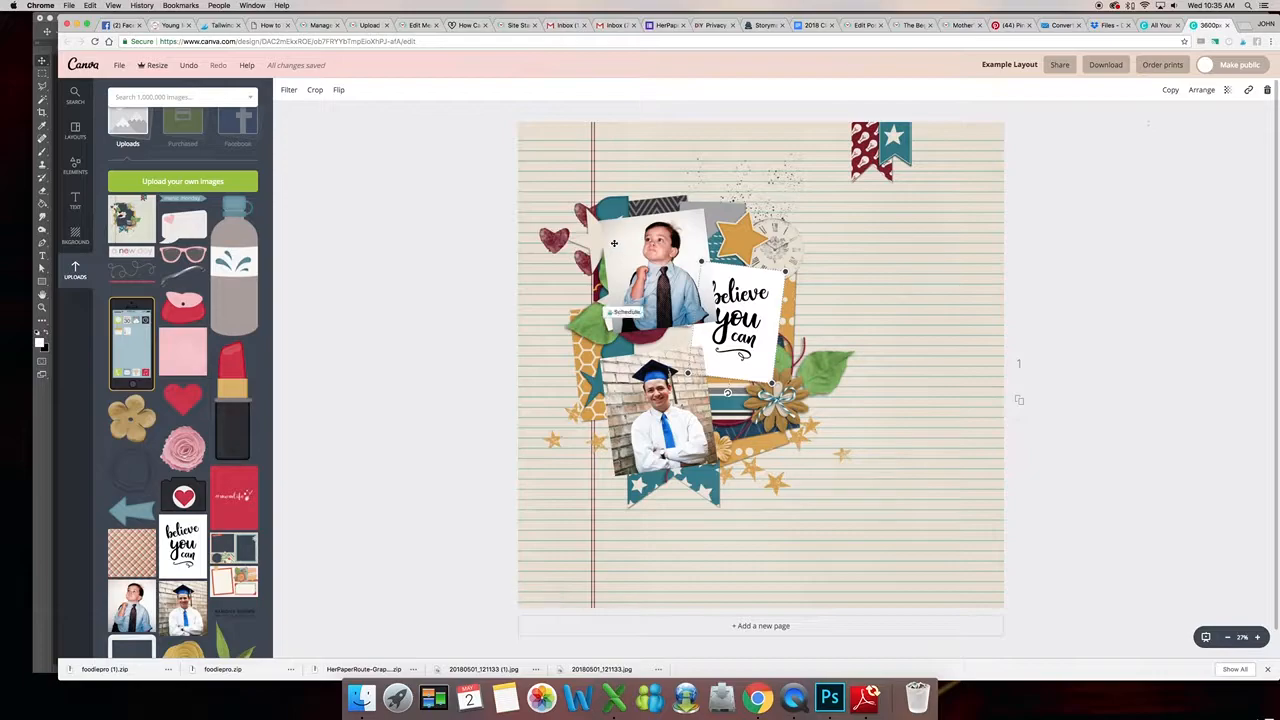
- Send the childhood photo back one layer behind the word art
{"action": "left_click", "coordinate": [1201, 91]}
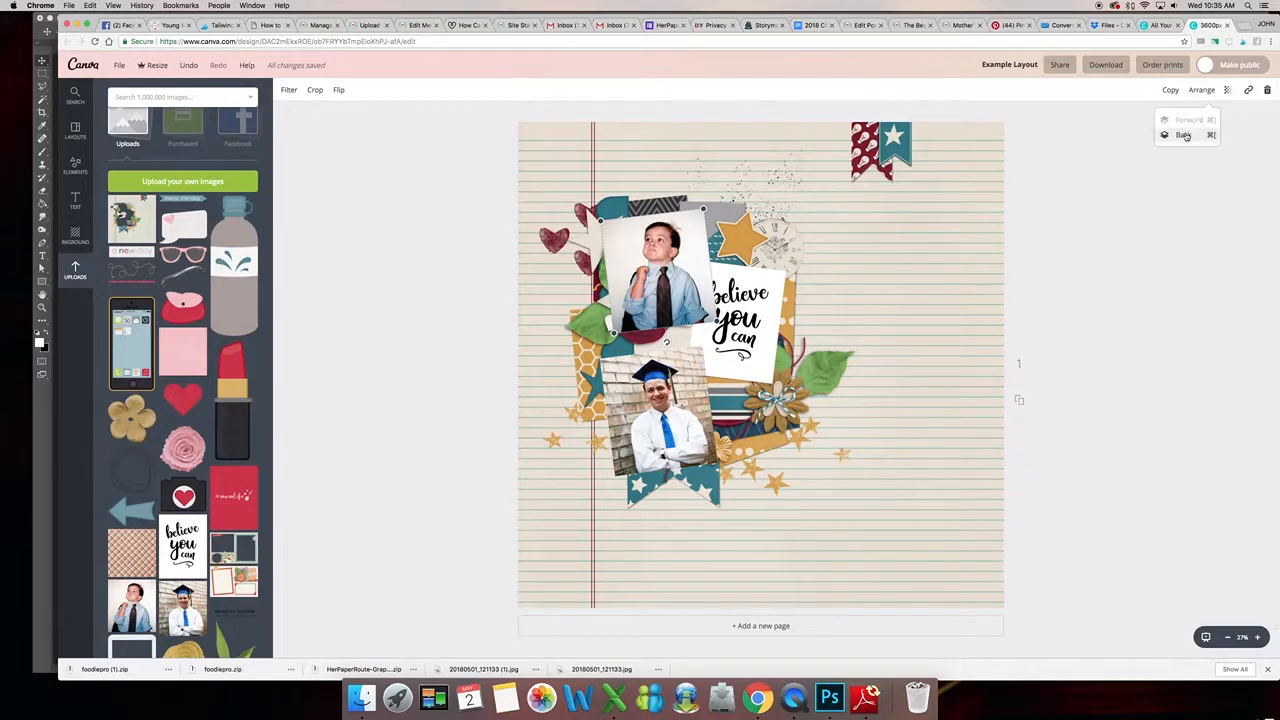
{"action": "left_click", "coordinate": [1186, 136]}
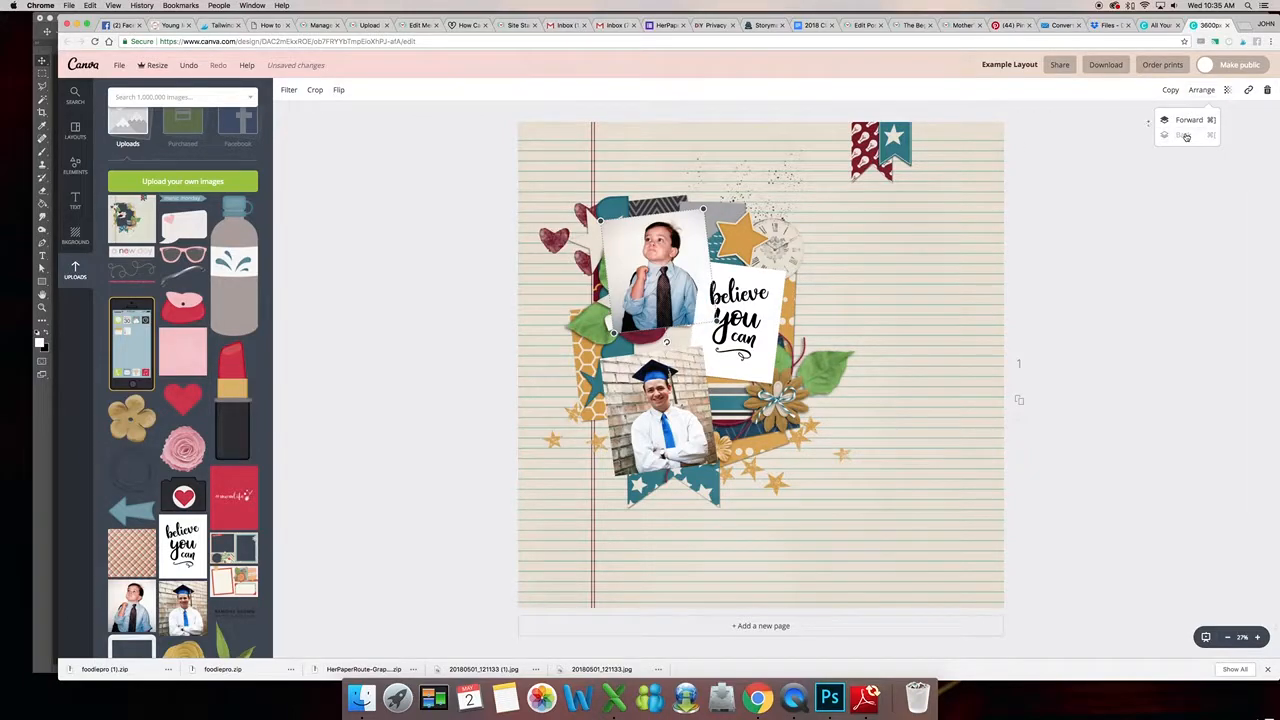
{"action": "left_click", "coordinate": [1163, 218]}
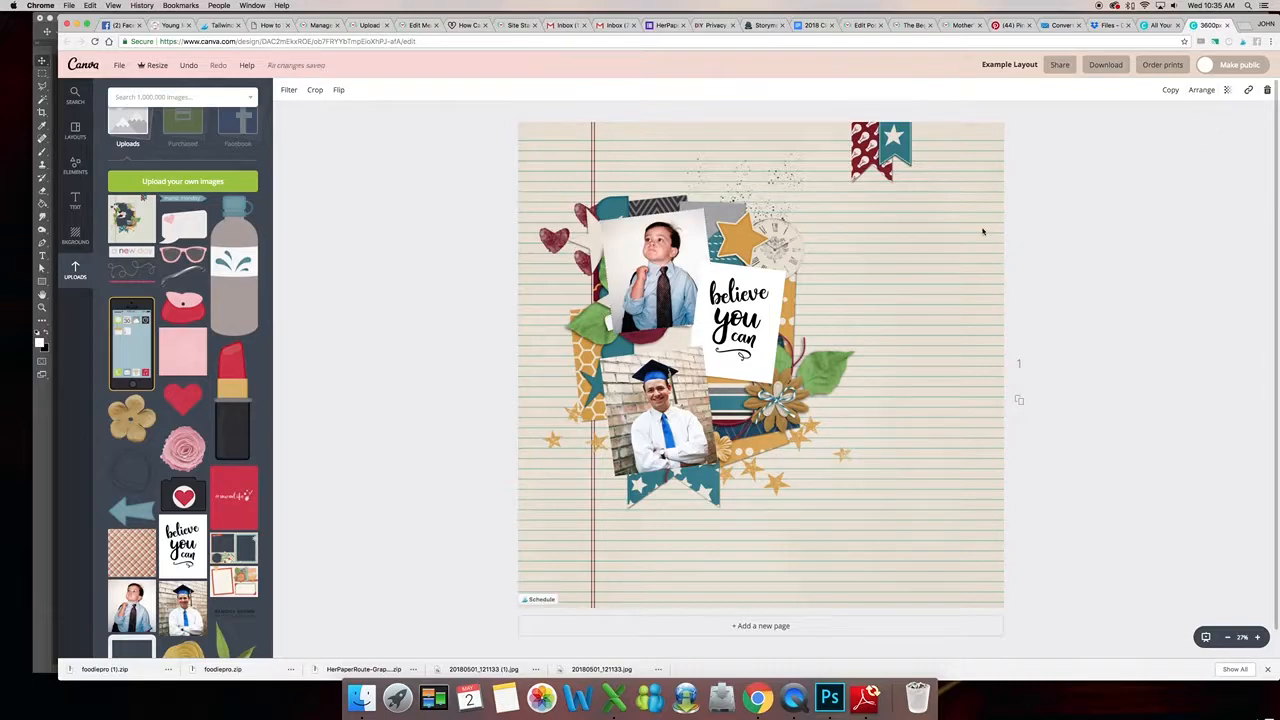
- Delete the layout from the page
{"action": "left_click", "coordinate": [980, 230]}
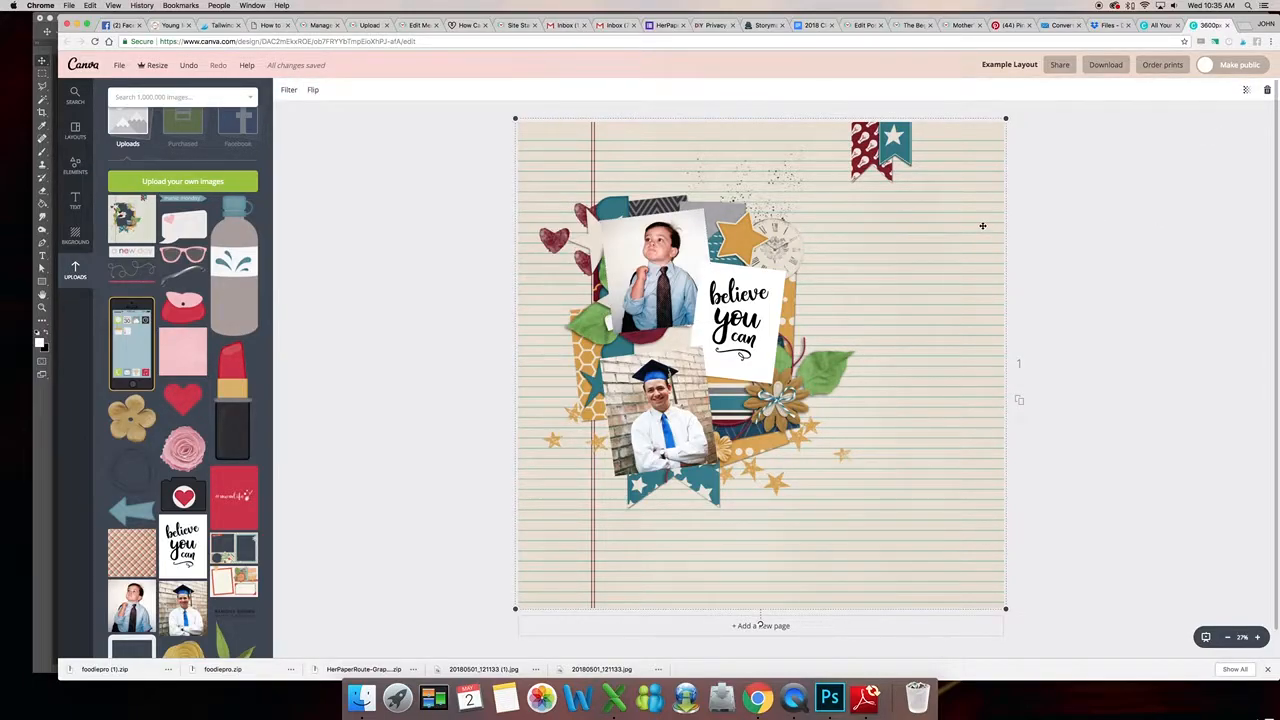
{"action": "key", "text": "Delete"}
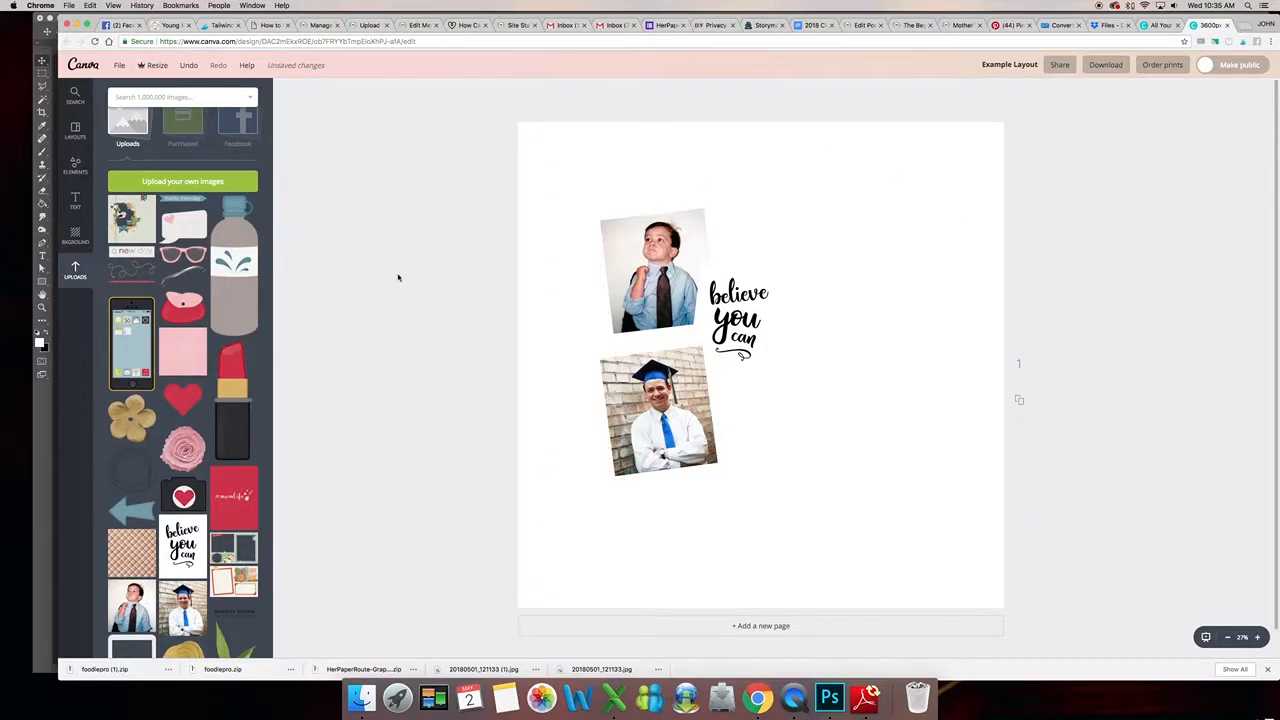
- Place the layout from uploads again, stretch it over the page, then delete it
{"action": "left_click", "coordinate": [141, 232]}
{"action": "left_click_drag", "start_coordinate": [814, 312], "coordinate": [1060, 186]}
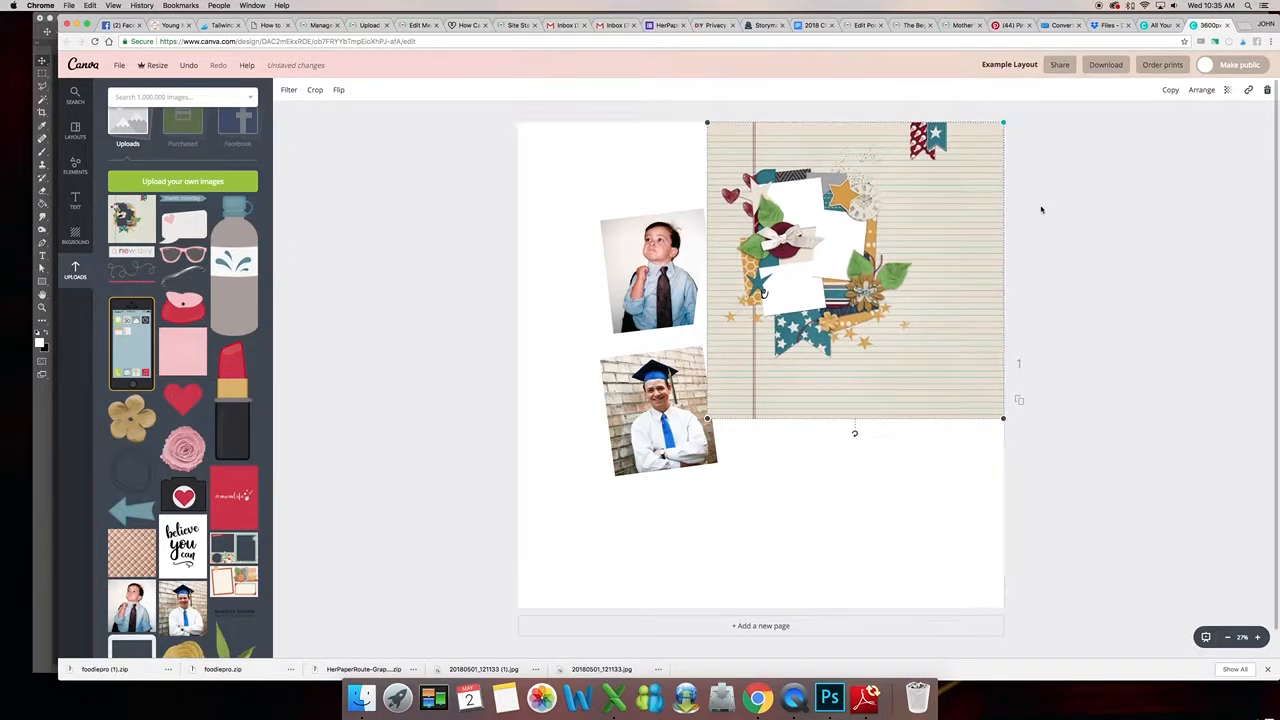
{"action": "left_click_drag", "start_coordinate": [706, 419], "coordinate": [503, 593]}
{"action": "left_click", "coordinate": [1108, 357]}
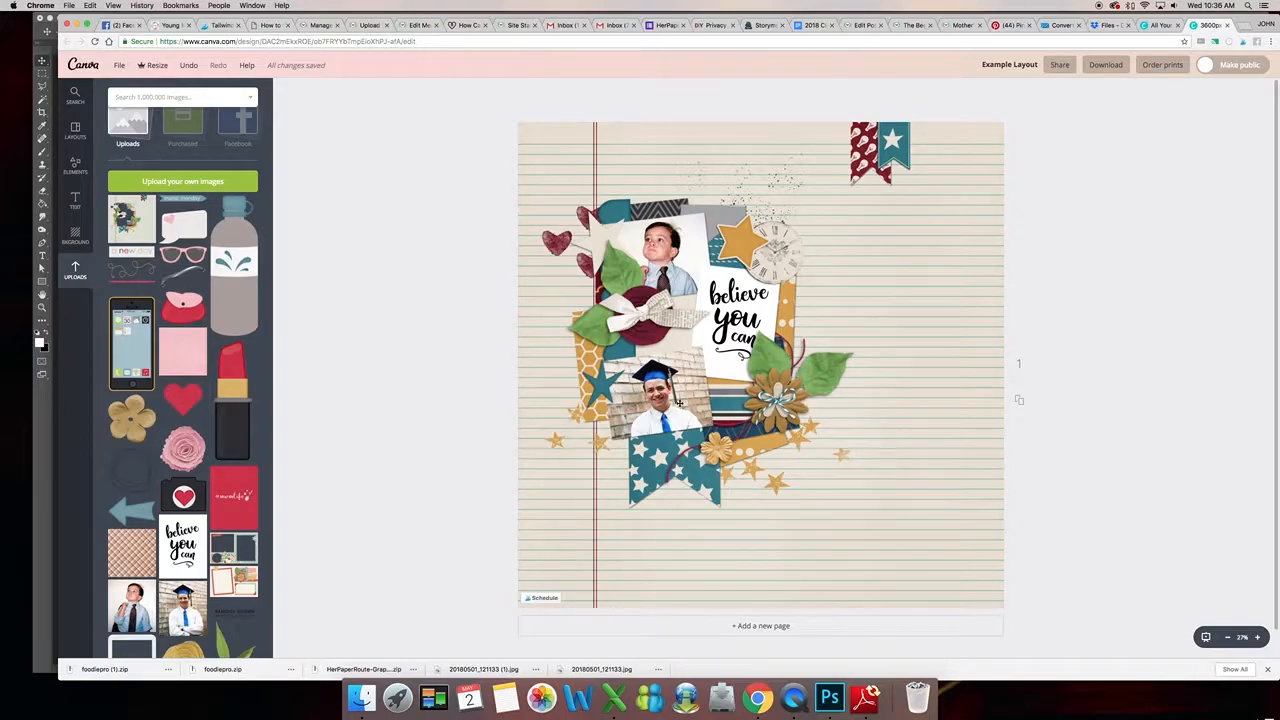
{"action": "left_click", "coordinate": [954, 422]}
{"action": "key", "text": "Delete"}
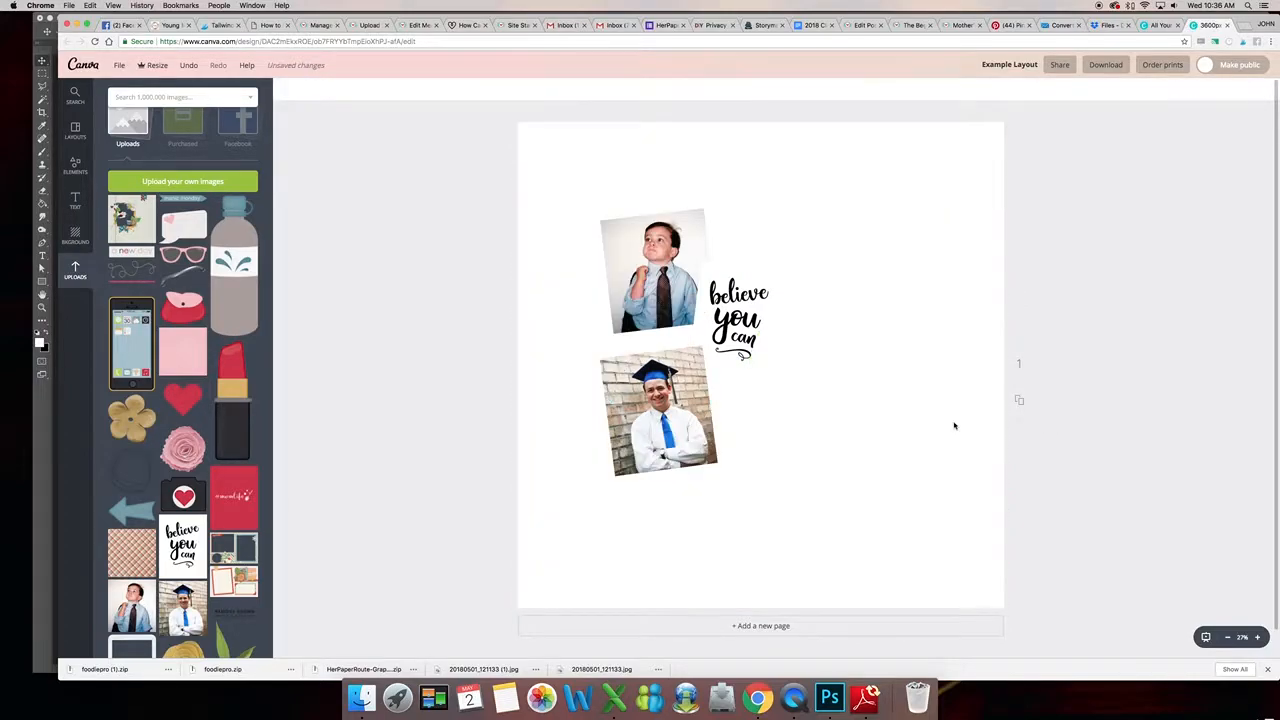
- Send the graduation photo back one layer
{"action": "left_click", "coordinate": [670, 402]}
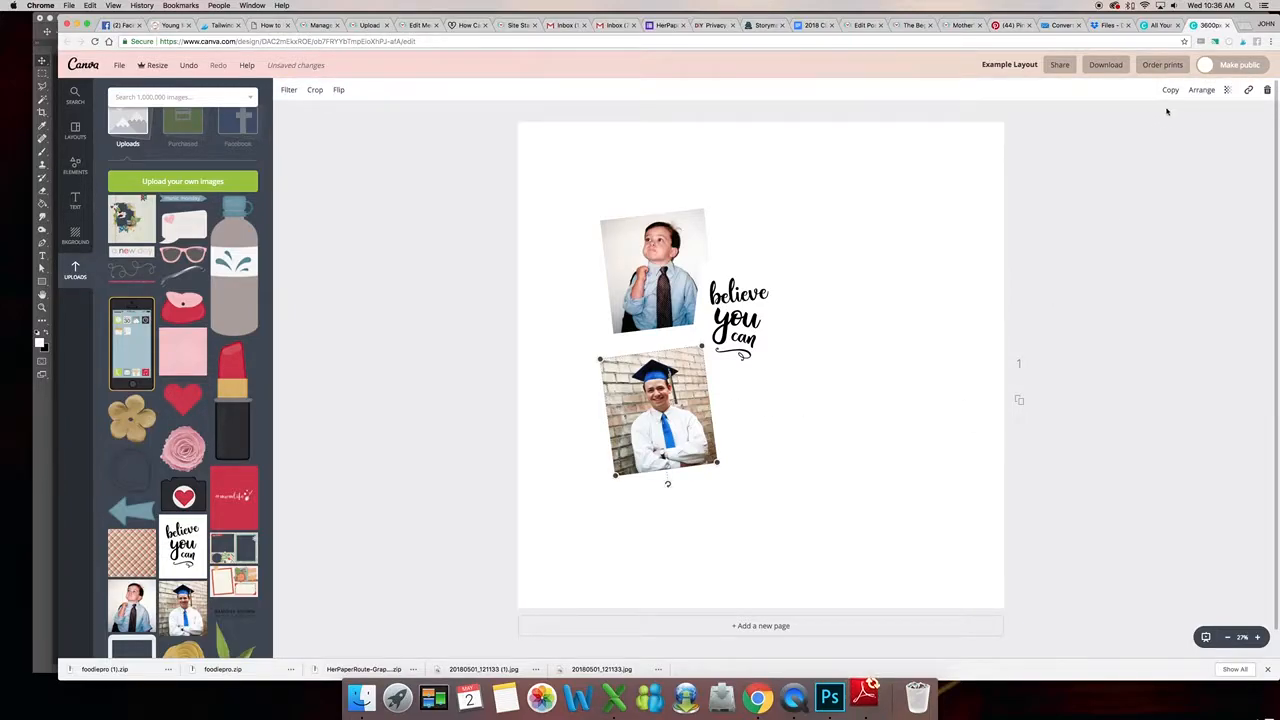
{"action": "left_click", "coordinate": [1202, 90]}
{"action": "left_click", "coordinate": [1186, 134]}
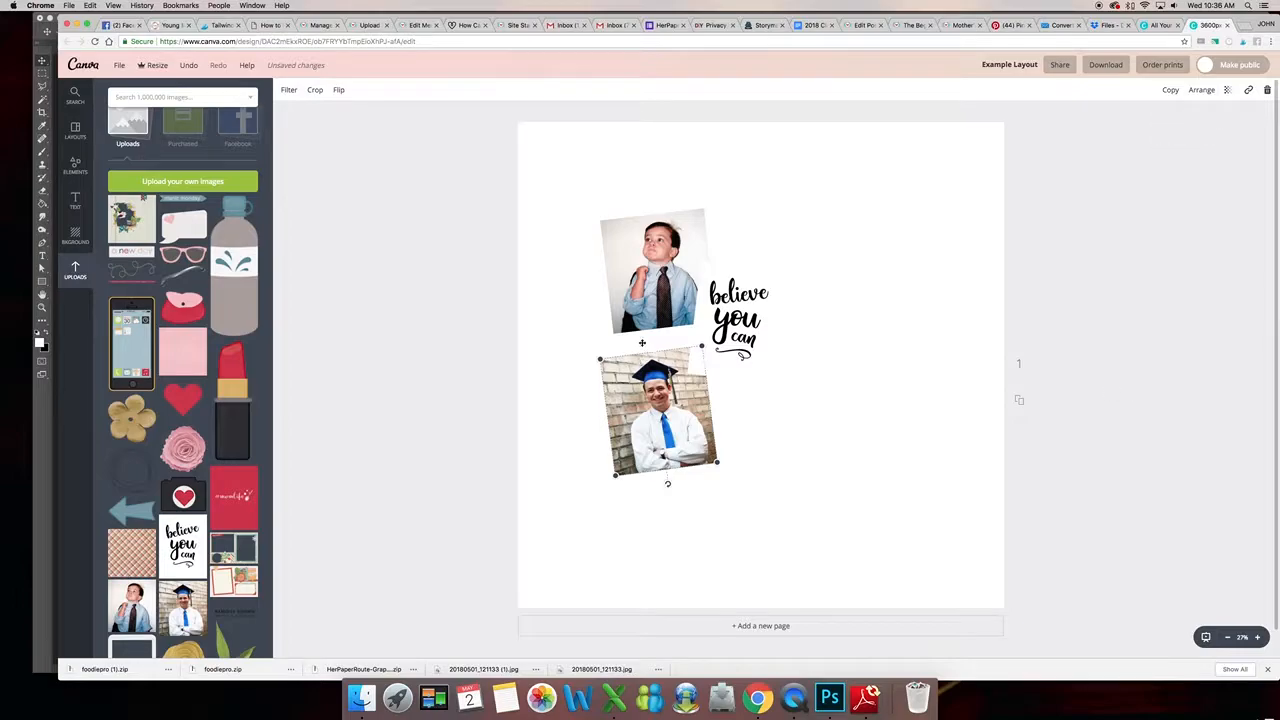
{"action": "left_click", "coordinate": [476, 370]}
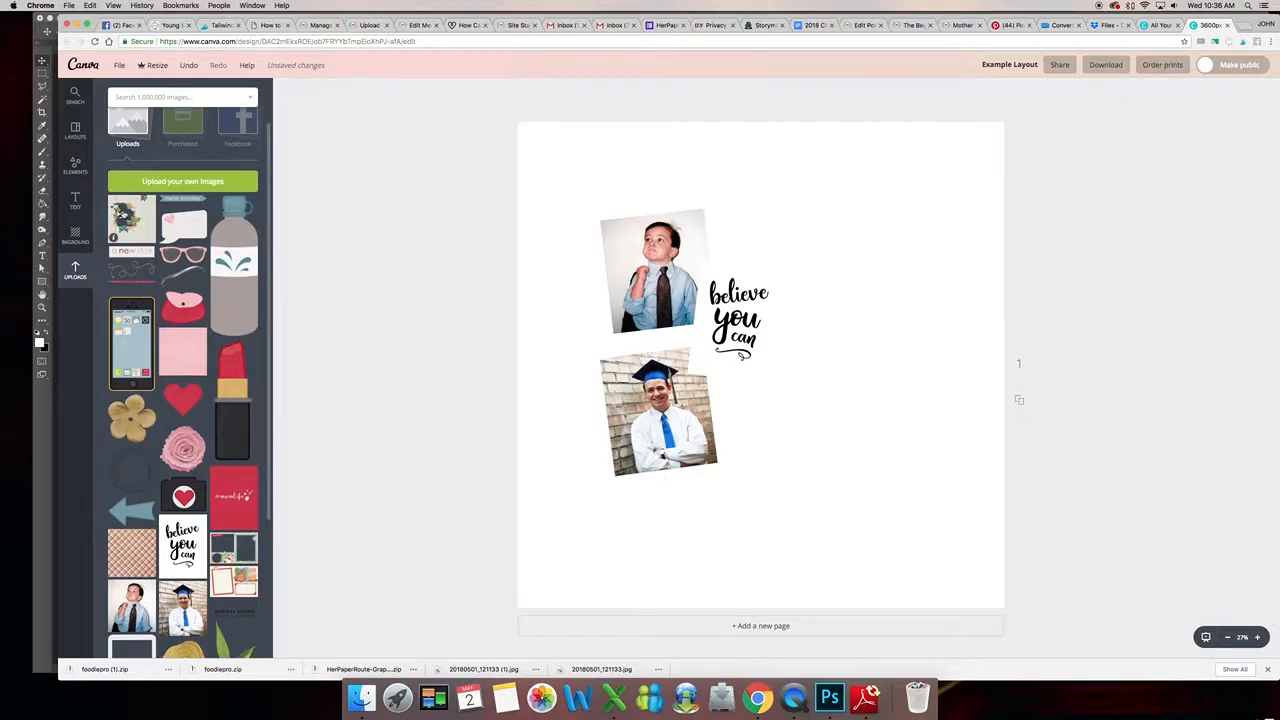
- Add the layout from uploads on top and stretch it to fill the whole page
{"action": "left_click", "coordinate": [135, 225]}
{"action": "left_click_drag", "start_coordinate": [819, 309], "coordinate": [1022, 142]}
{"action": "left_click_drag", "start_coordinate": [707, 419], "coordinate": [496, 588]}
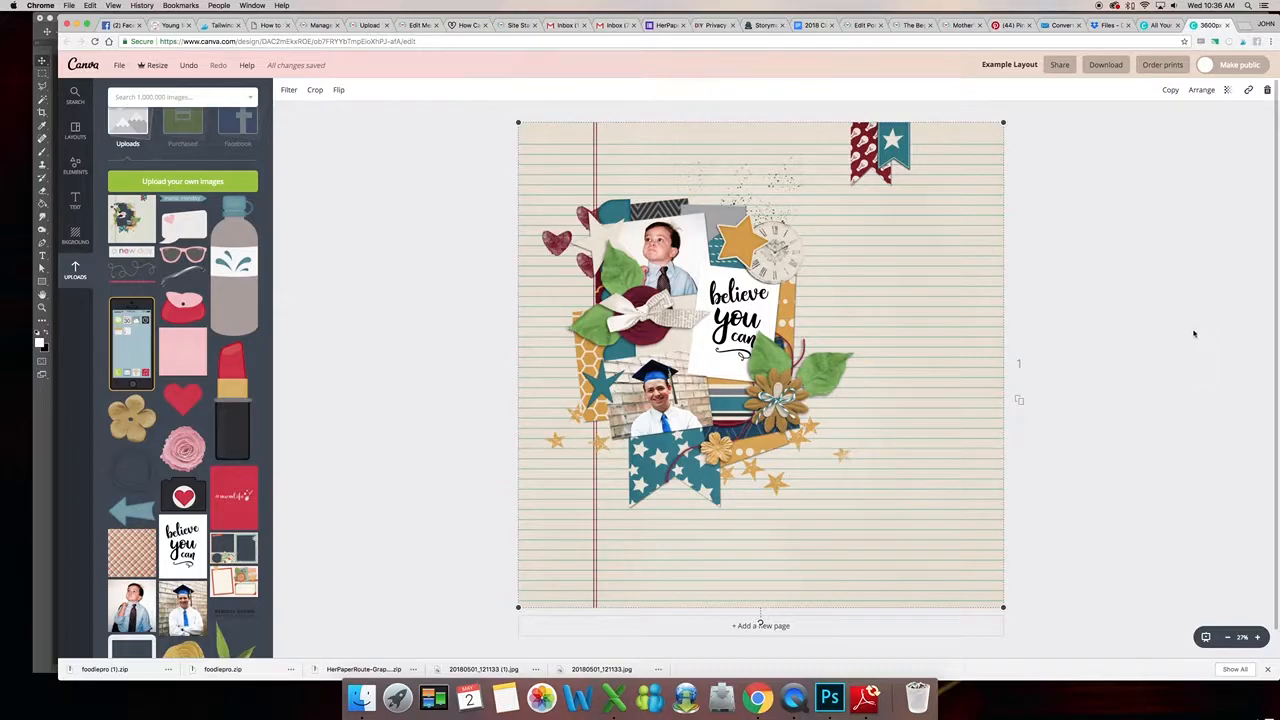
- Open the design's sharing options and close them
{"action": "left_click", "coordinate": [1059, 64]}
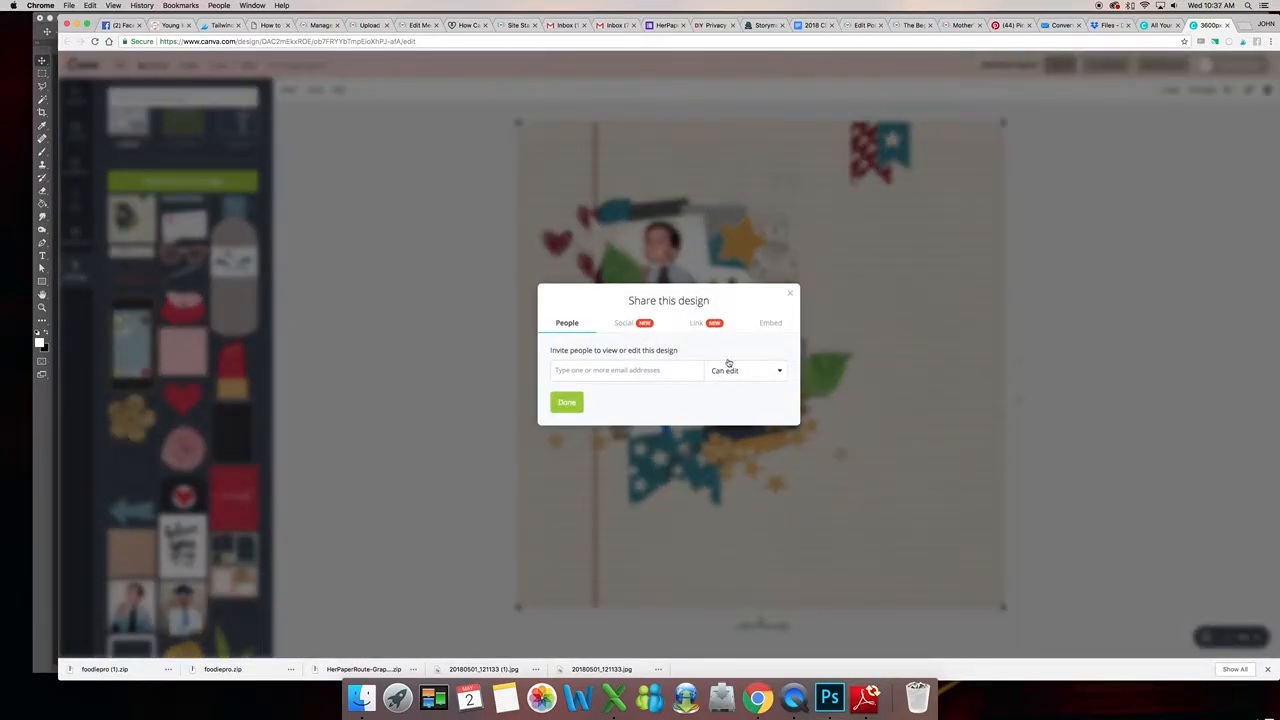
{"action": "left_click", "coordinate": [789, 292]}
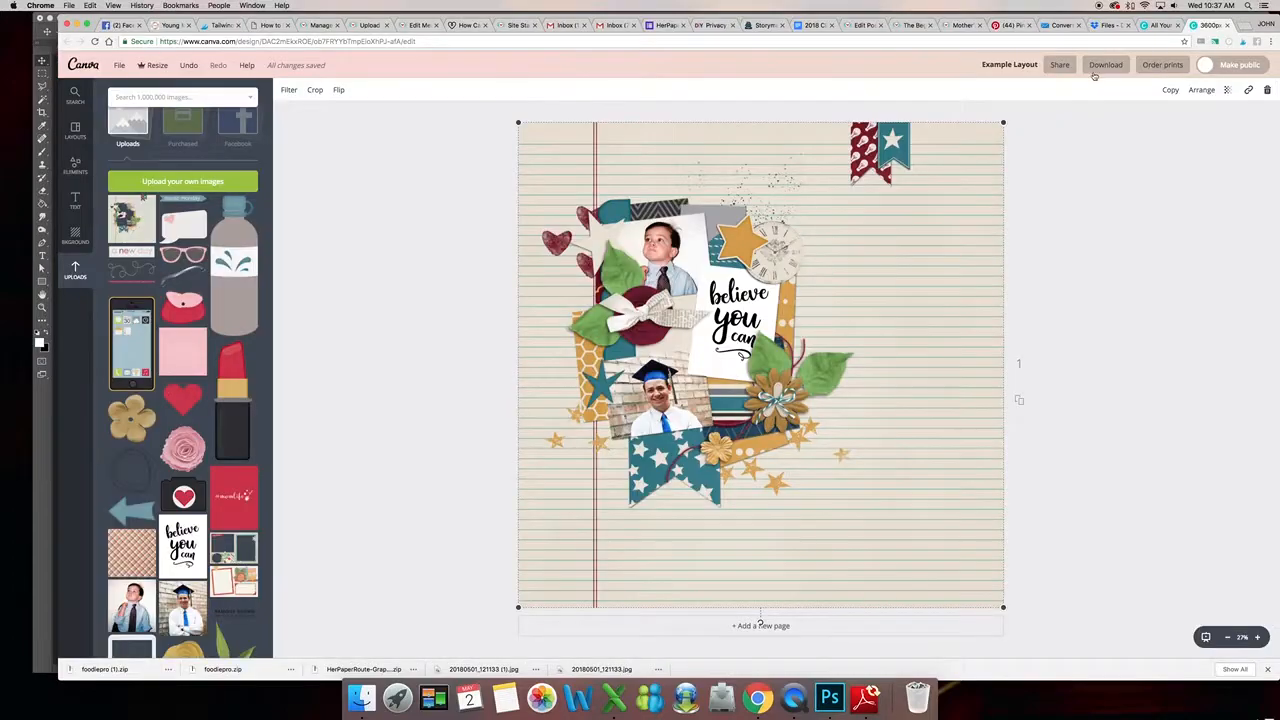
- Download the design as a PDF - Print file and dismiss the team invitation popup that follows
{"action": "left_click", "coordinate": [1100, 64]}
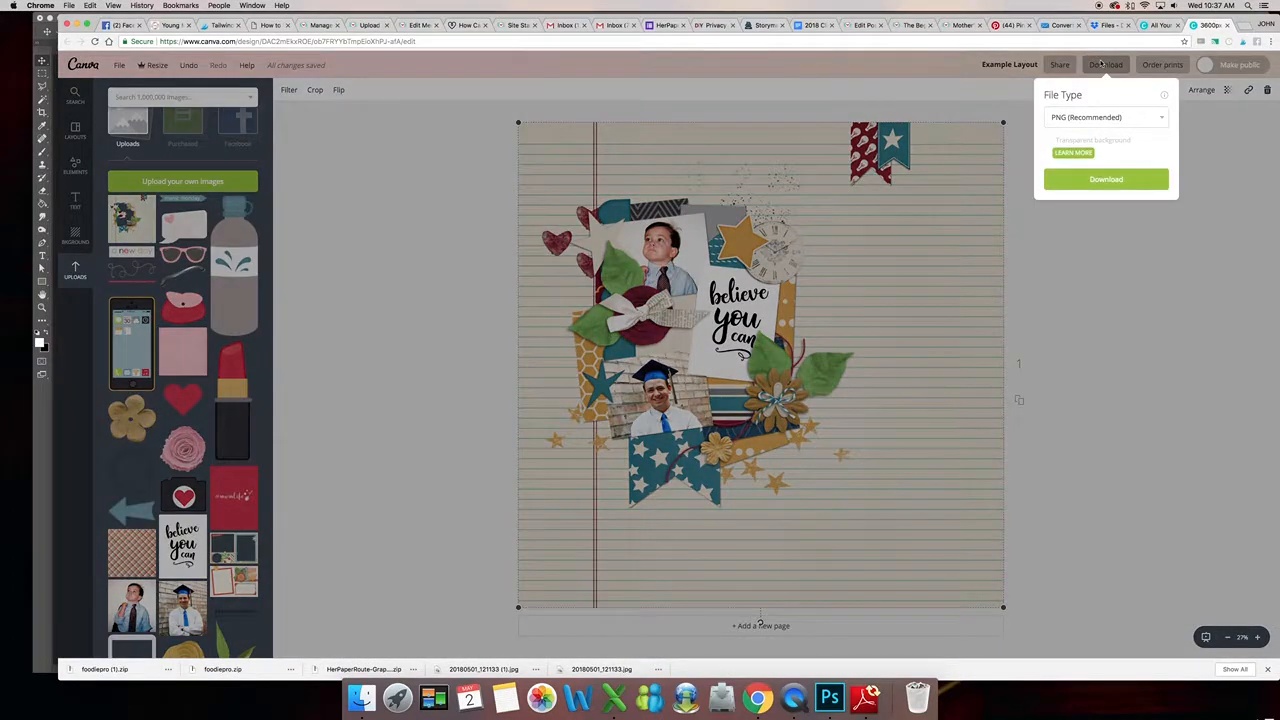
{"action": "left_click", "coordinate": [1146, 118]}
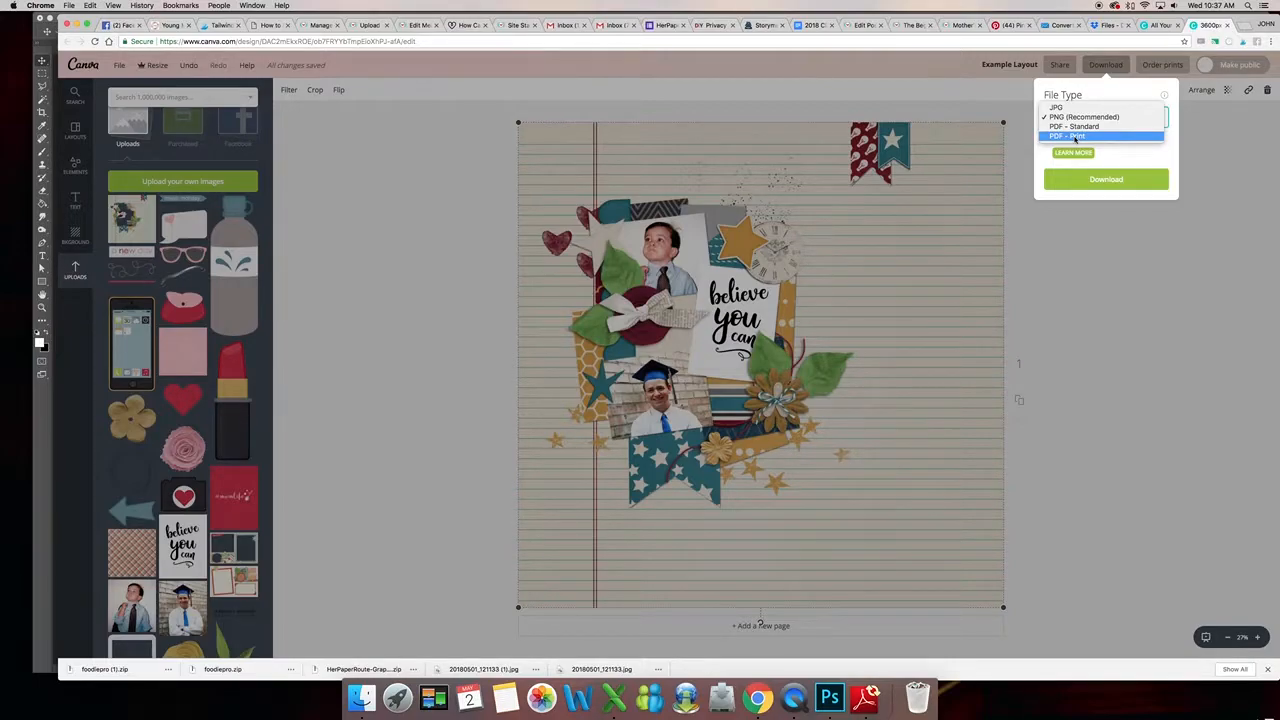
{"action": "left_click", "coordinate": [1076, 136]}
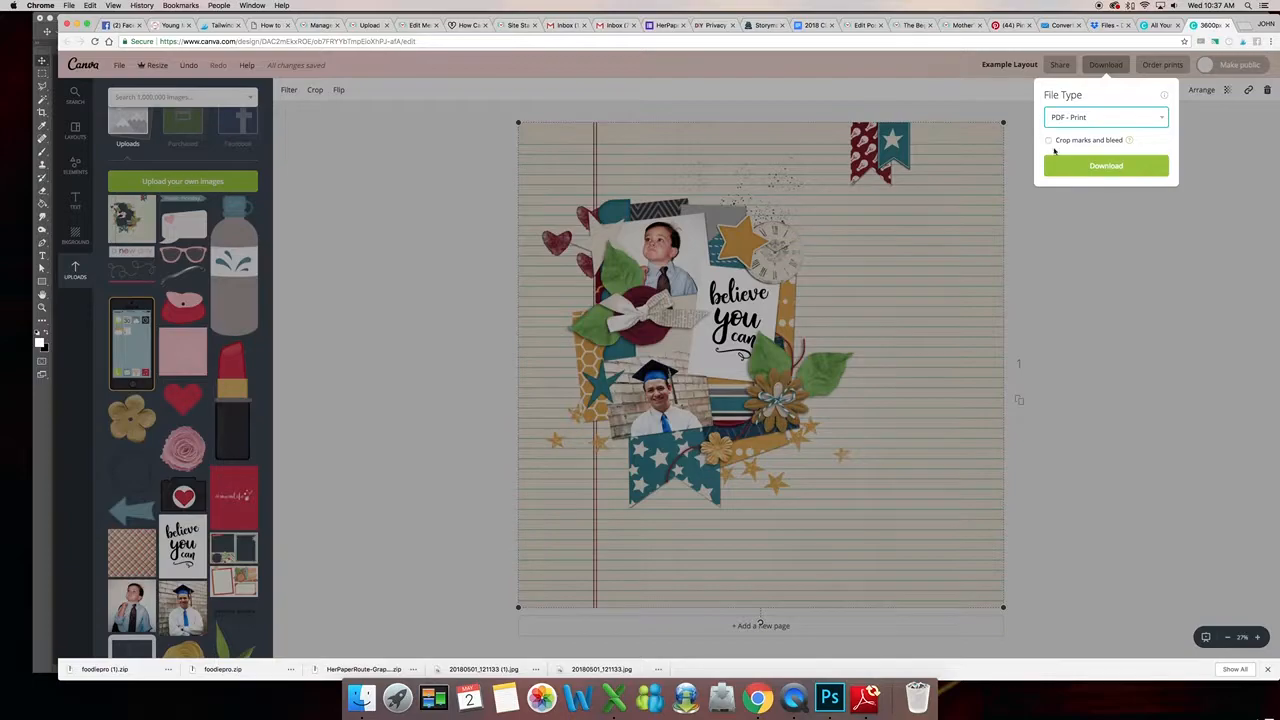
{"action": "left_click", "coordinate": [1099, 168]}
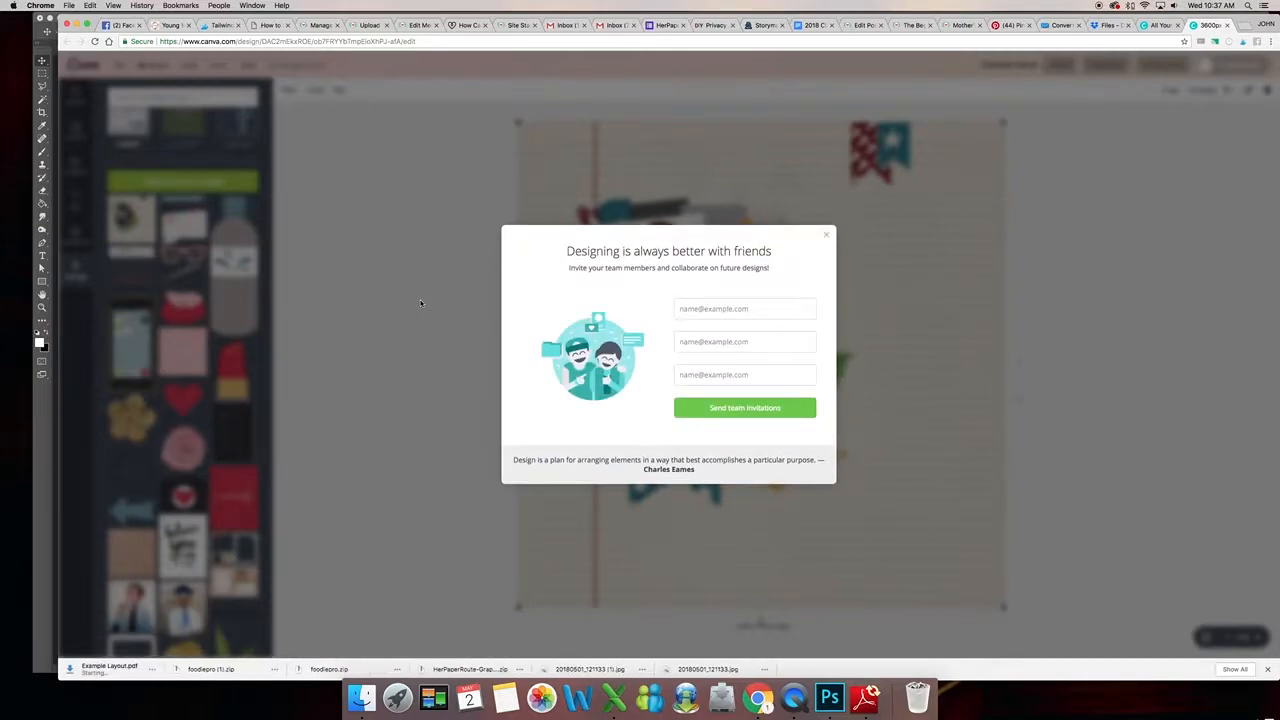
{"action": "left_click", "coordinate": [828, 236]}
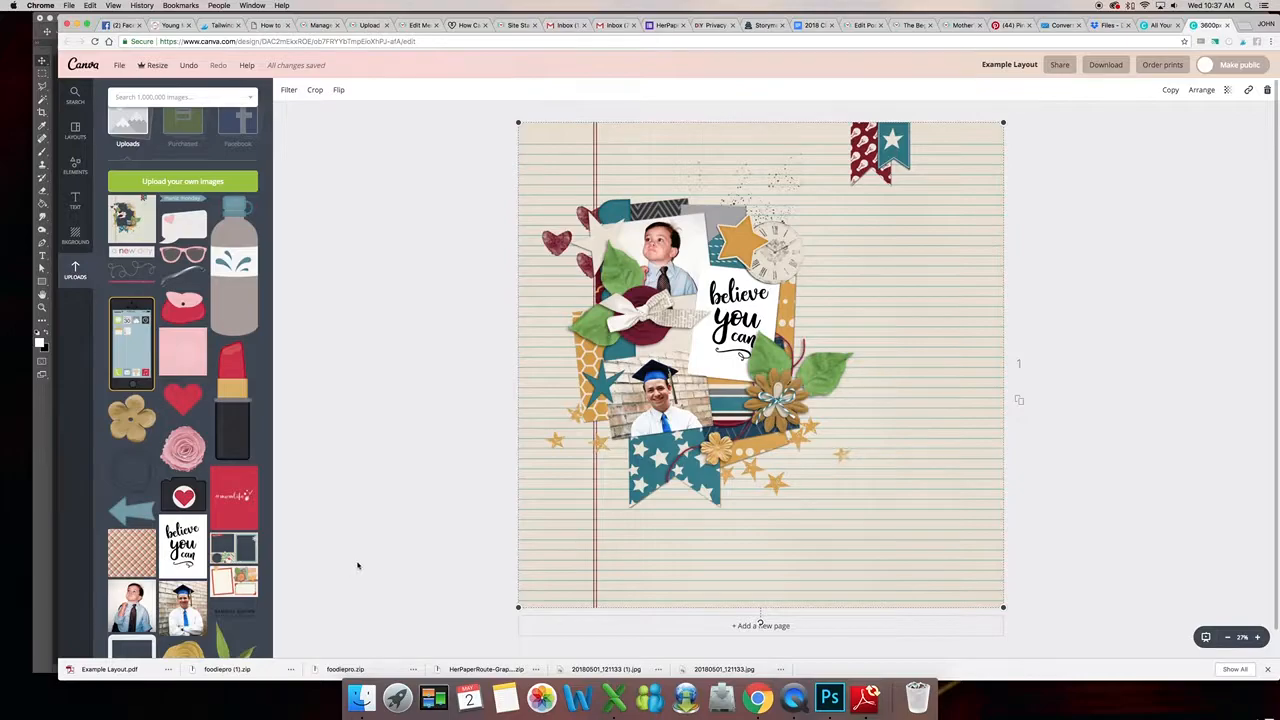
- Open the downloaded Example Layout.pdf in the browser, examine the whole page, and close its tab
{"action": "left_click", "coordinate": [169, 669]}
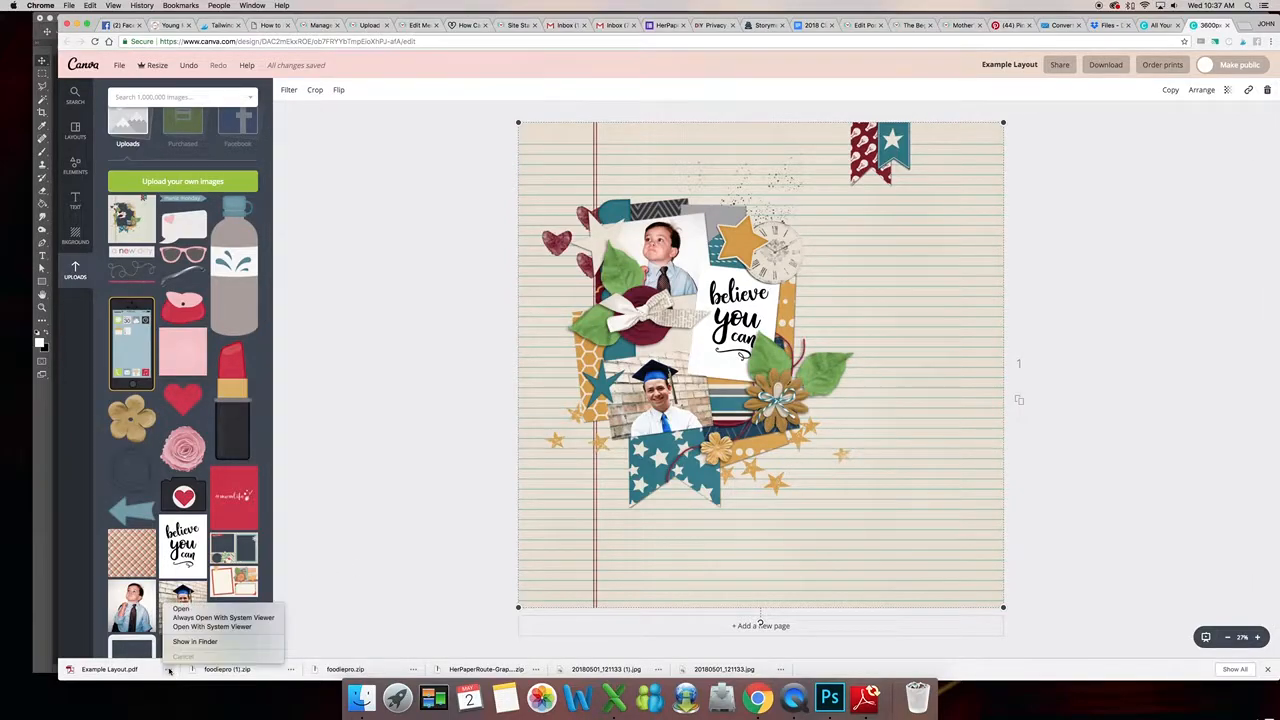
{"action": "left_click", "coordinate": [181, 609]}
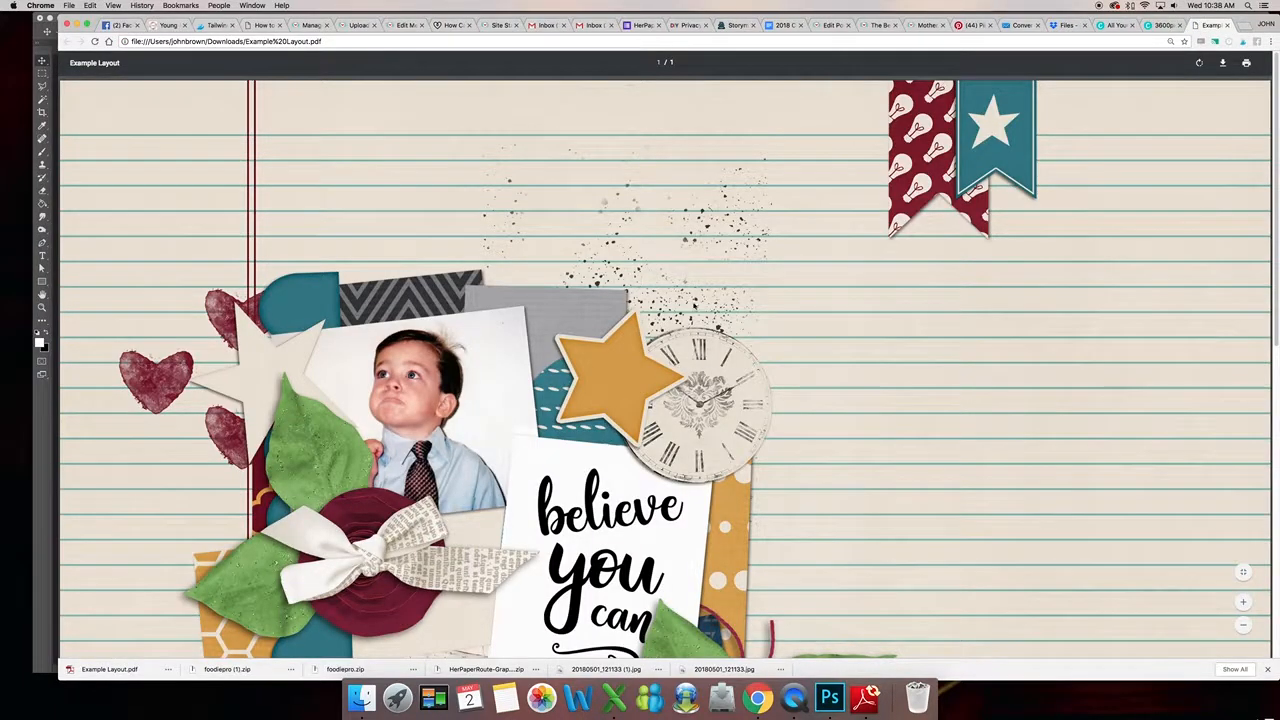
{"action": "scroll", "coordinate": [731, 336], "scroll_direction": "down", "scroll_amount": 15}
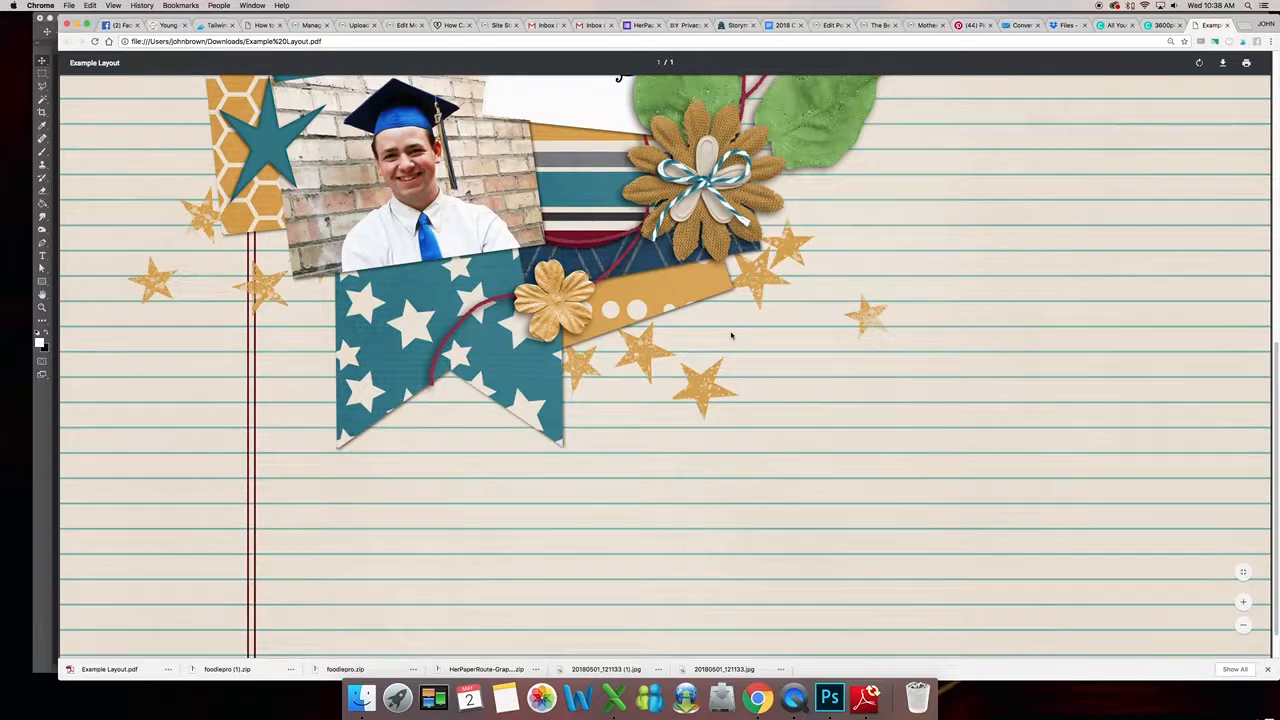
{"action": "scroll", "coordinate": [731, 336], "scroll_direction": "up", "scroll_amount": 10}
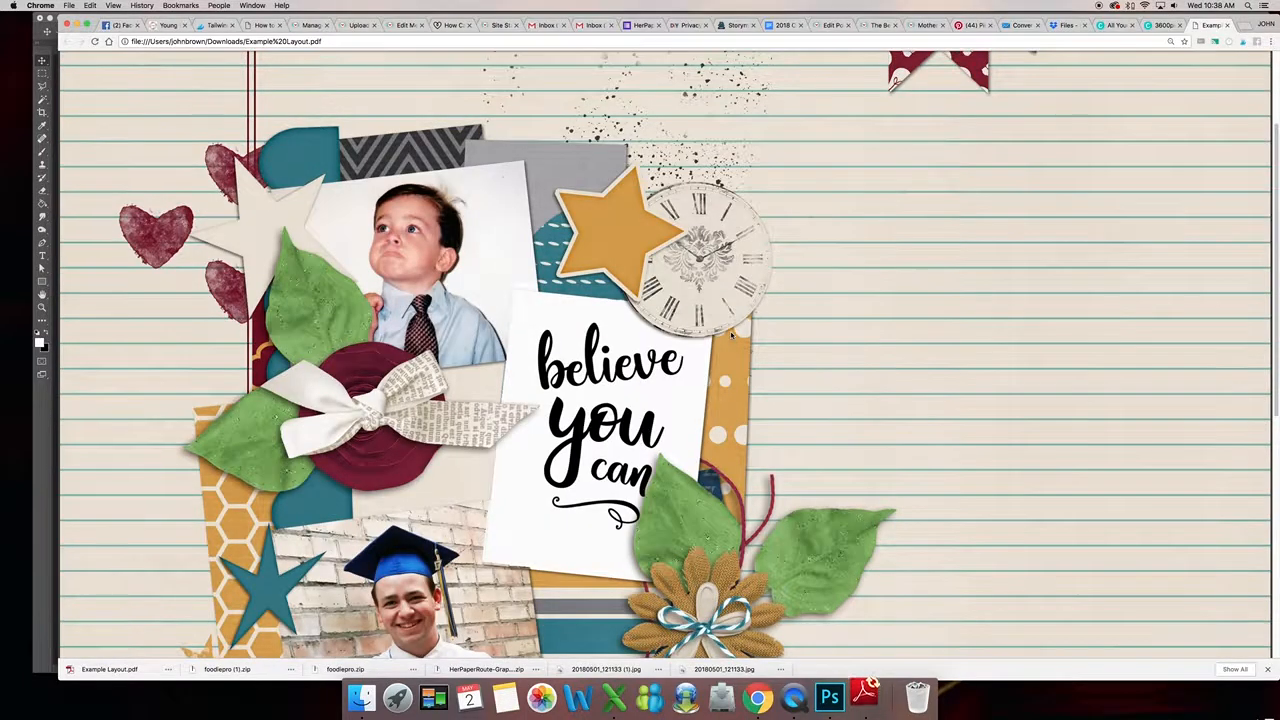
{"action": "scroll", "coordinate": [733, 337], "scroll_direction": "down", "scroll_amount": 6}
{"action": "scroll", "coordinate": [731, 336], "scroll_direction": "down", "scroll_amount": 3}
{"action": "scroll", "coordinate": [731, 336], "scroll_direction": "up", "scroll_amount": 12}
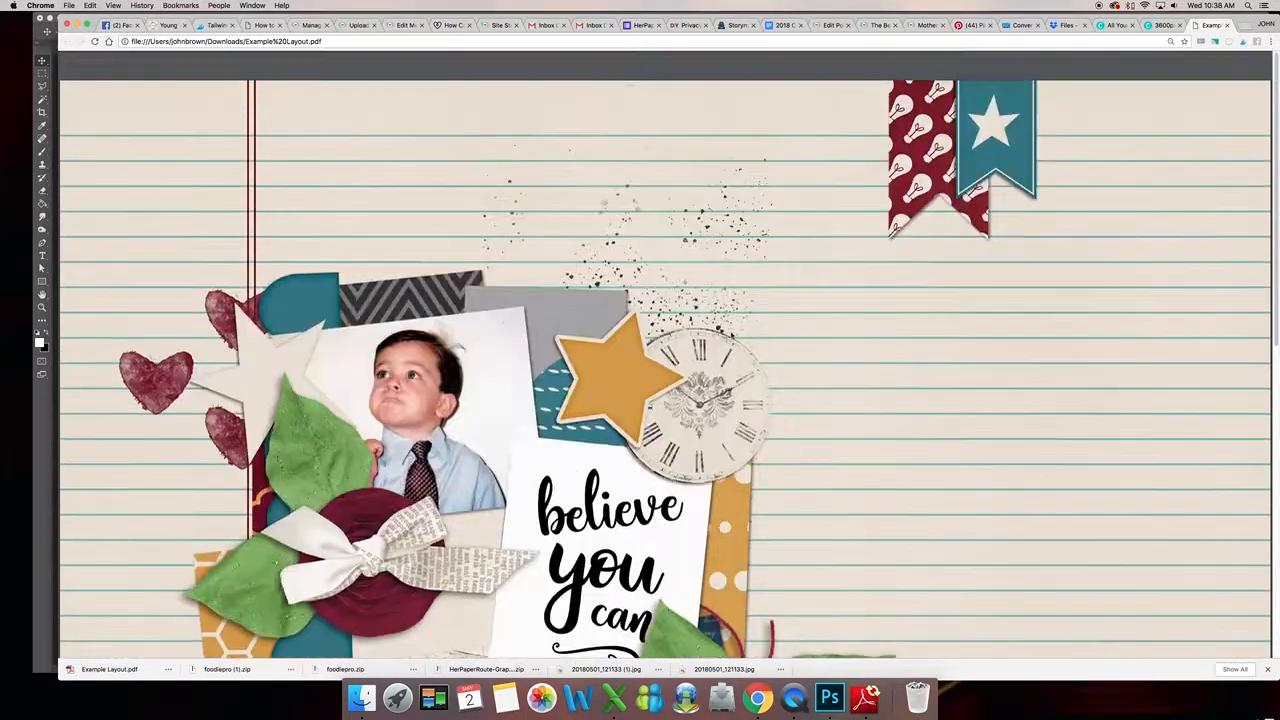
{"action": "left_click", "coordinate": [1228, 27]}
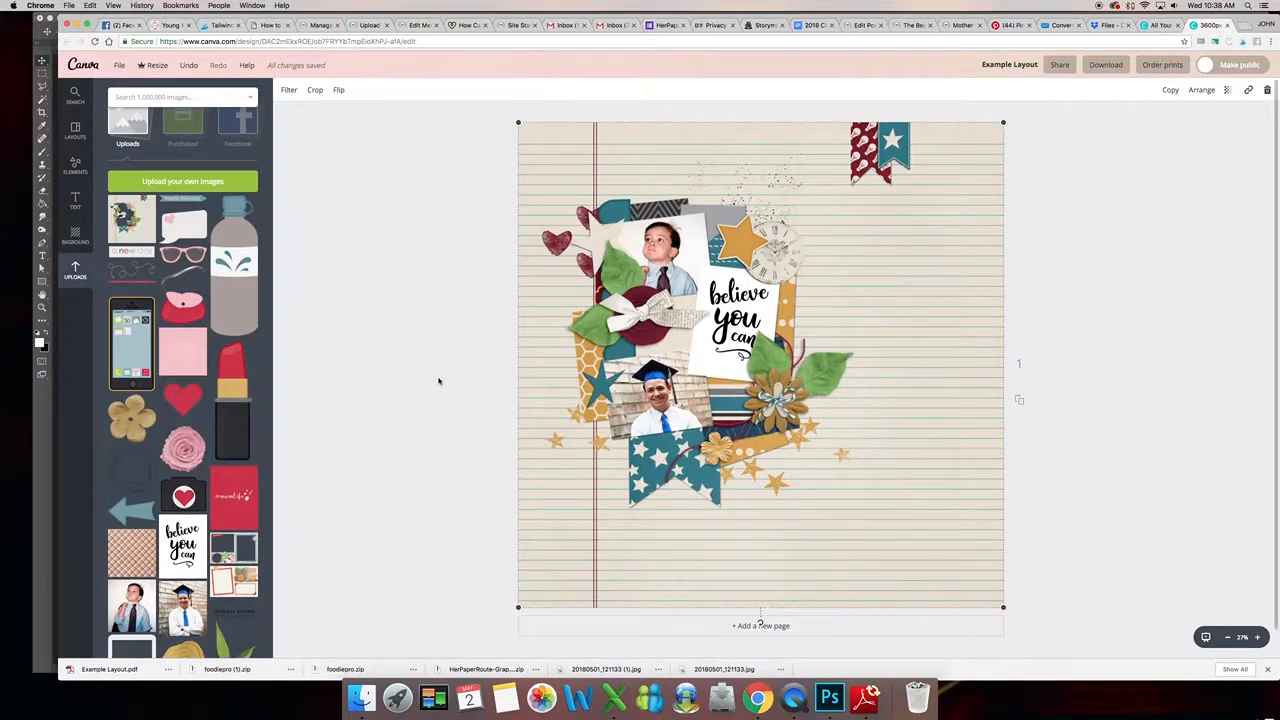